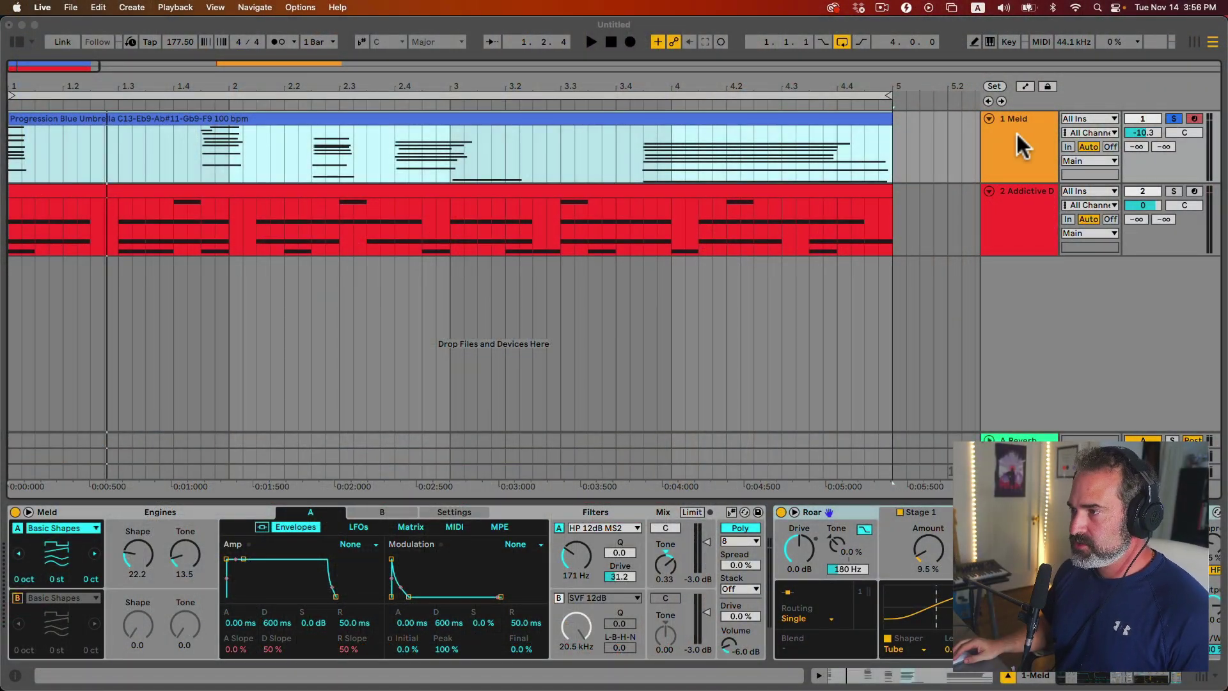
- Select the Meld track and play the arrangement briefly before stopping it
click(995, 138)
key(space)
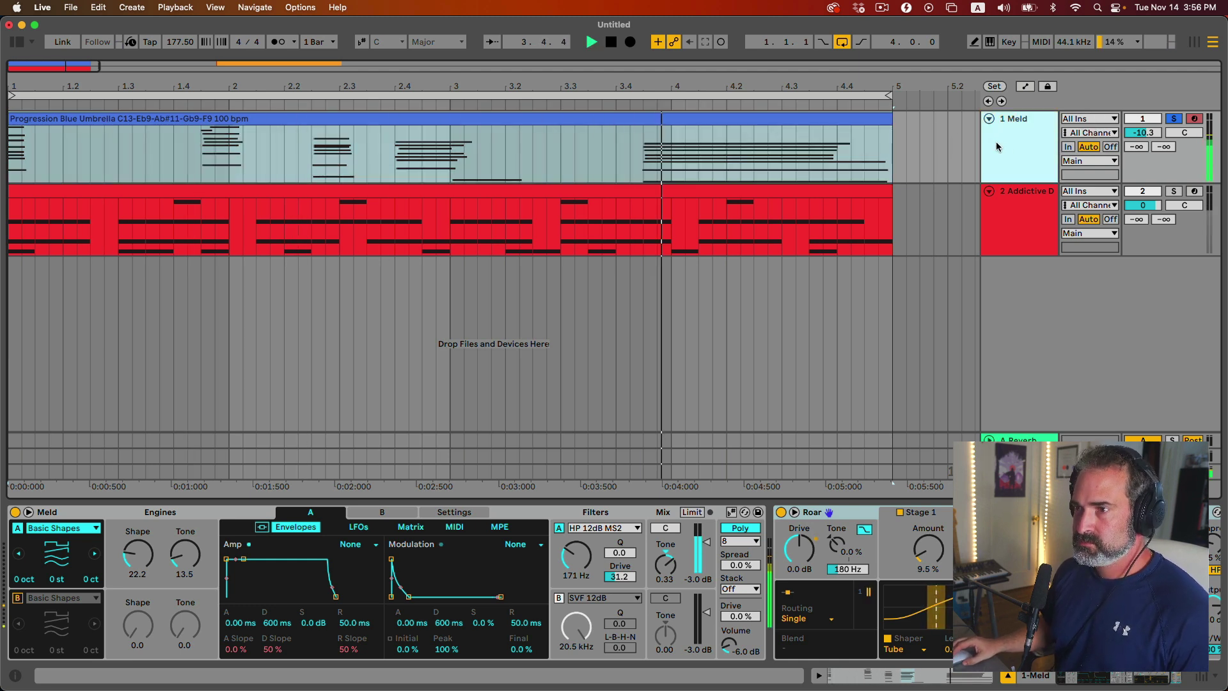
key(space)
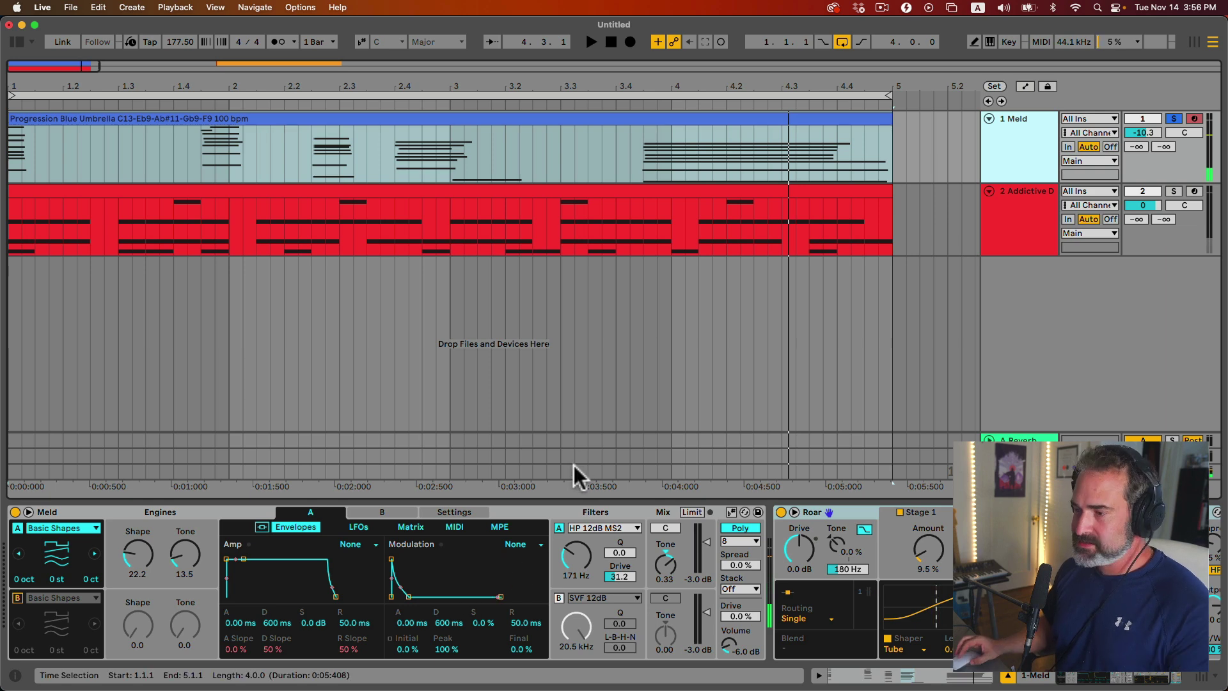
- Select the Addictive Drums track, check its plugin window, and solo the track
click(1009, 215)
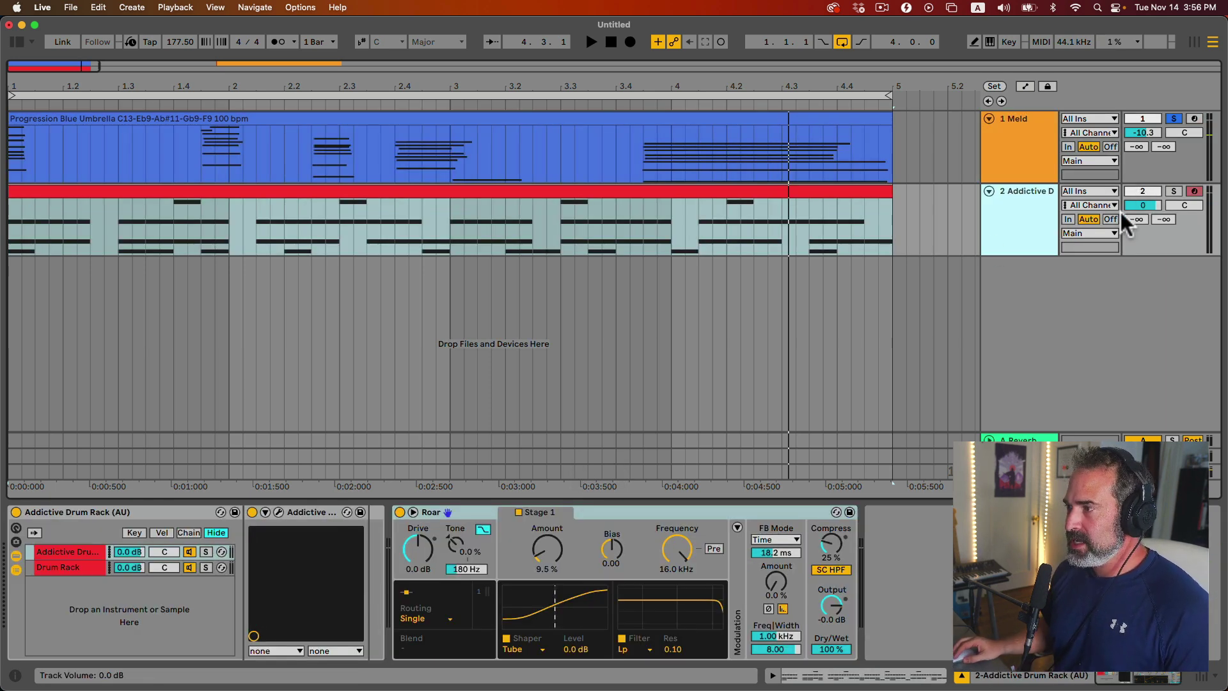
click(278, 512)
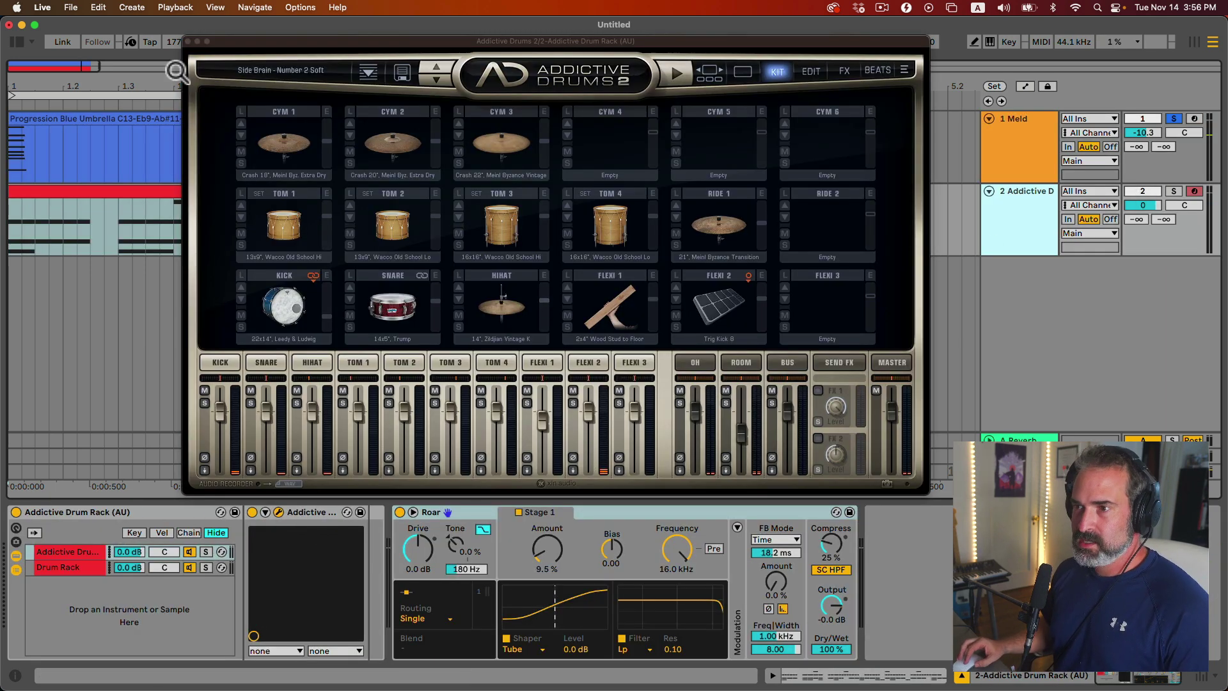
click(190, 41)
click(1174, 190)
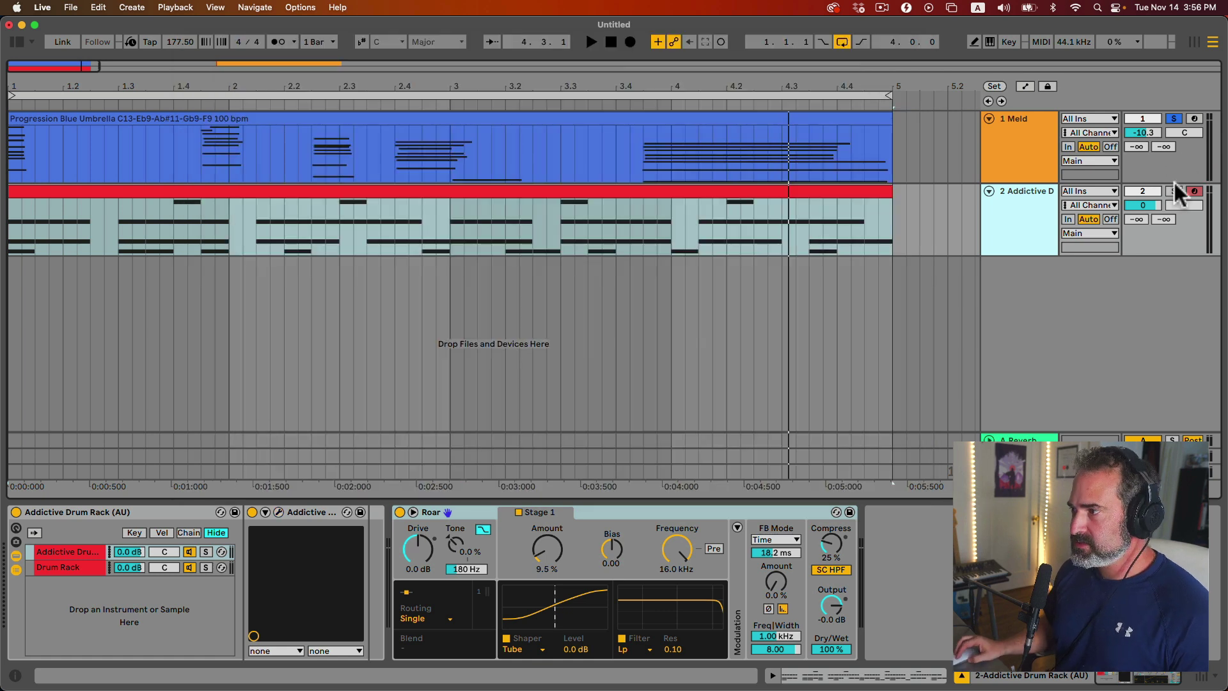
- Open the drum clip's notes in the editor and audition the beat, then unsolo
click(585, 191)
double_click(585, 190)
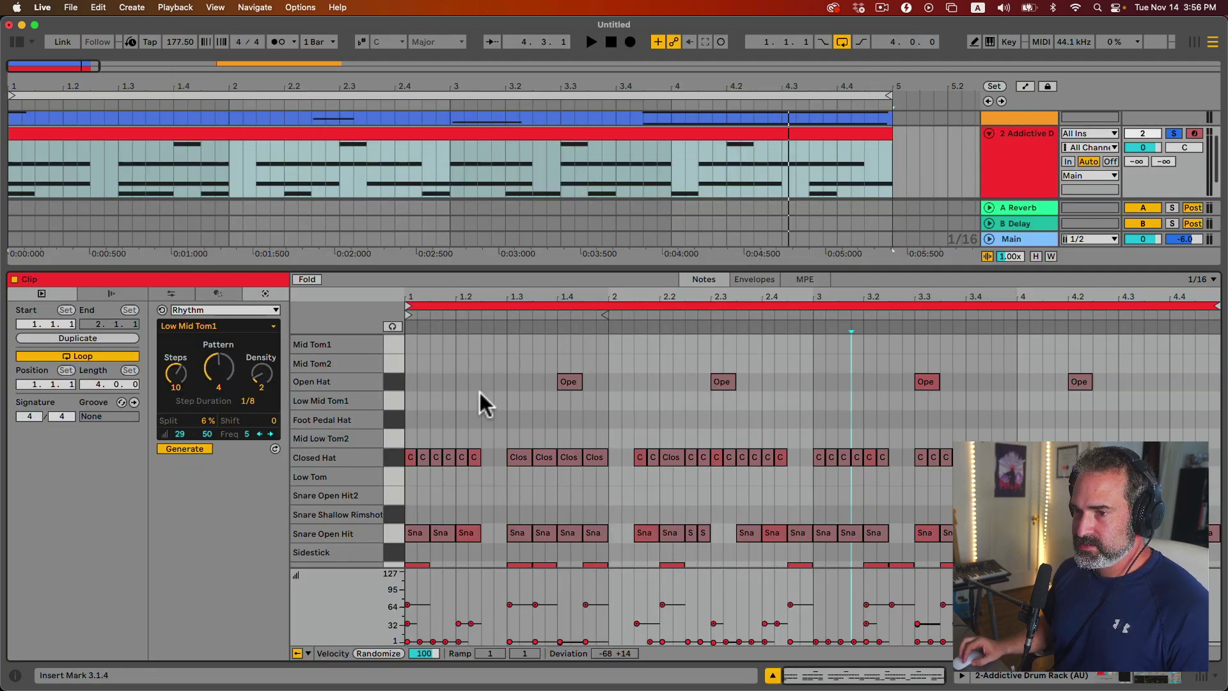
scroll(740, 373, down, 1)
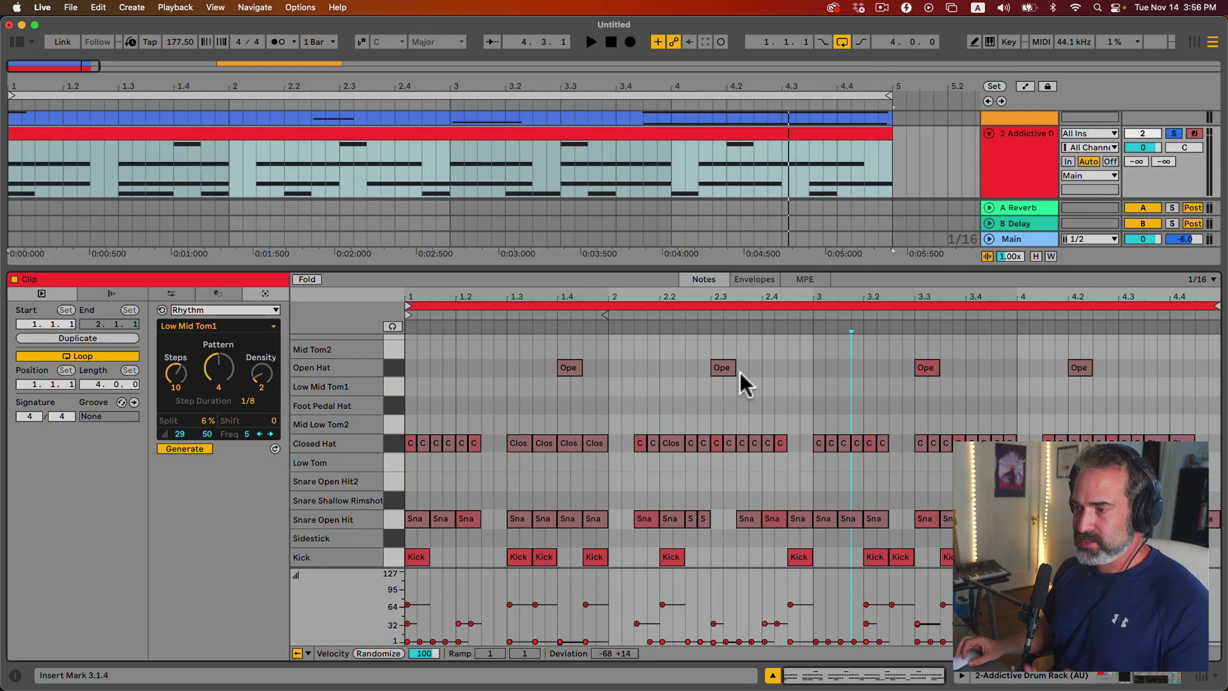
key(space)
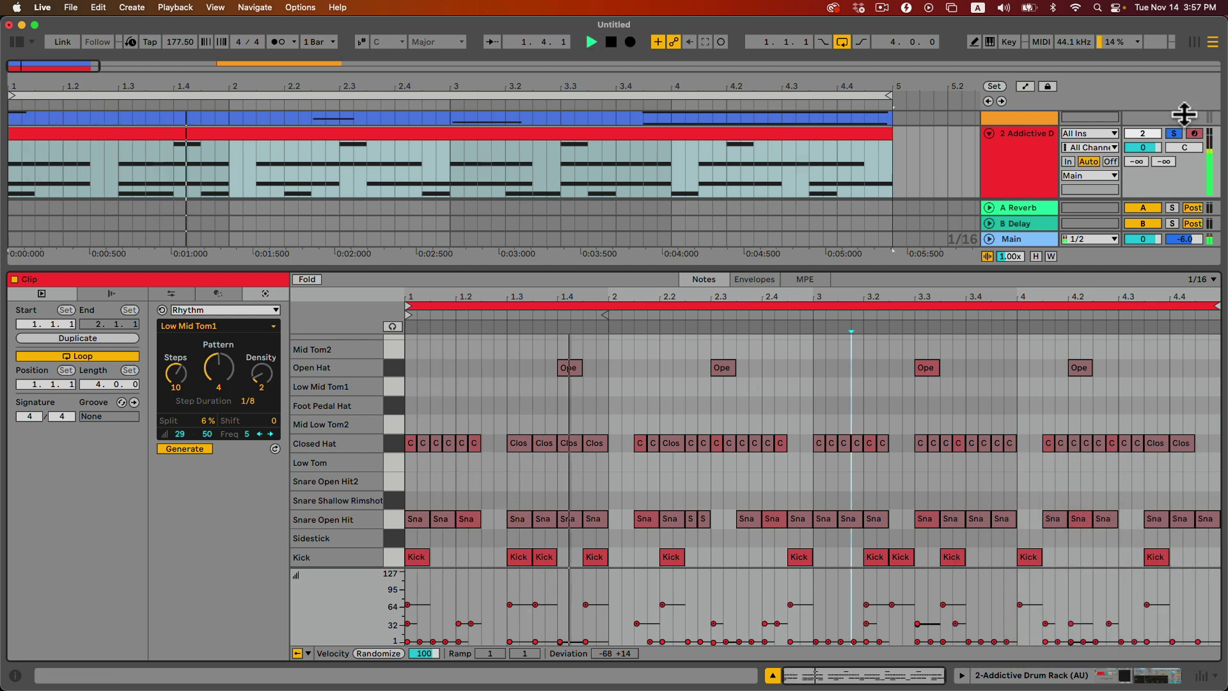
click(1174, 133)
key(space)
key(space)
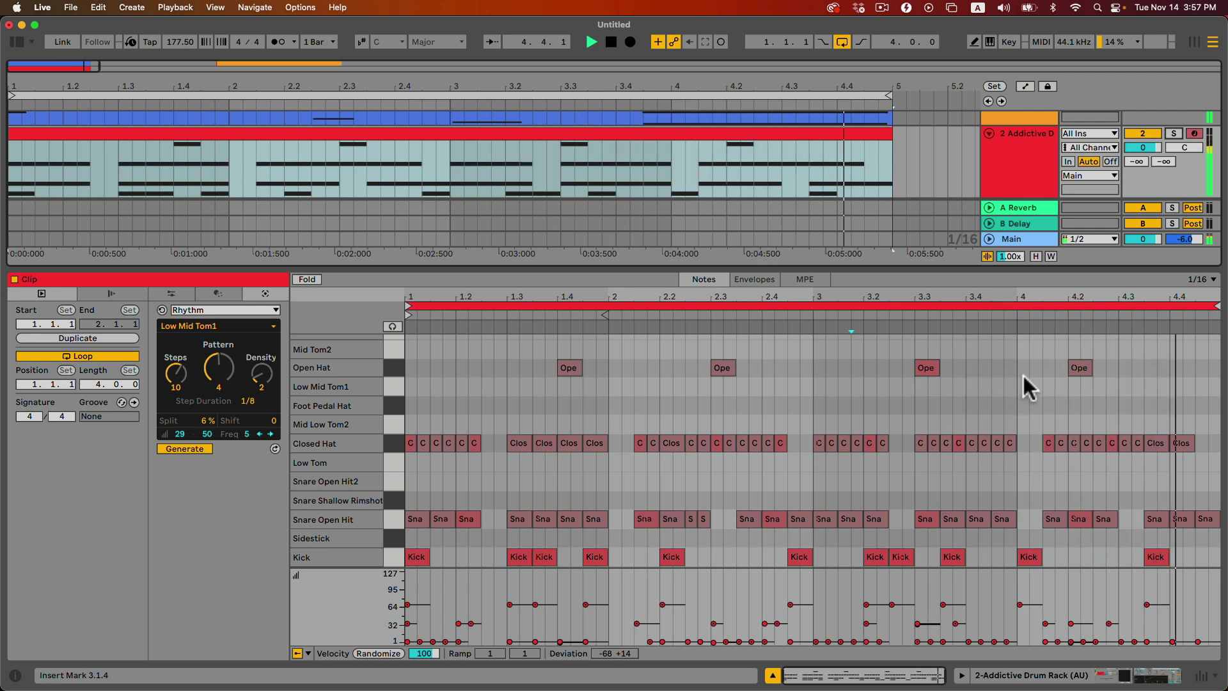
key(space)
- Delete the old drum clip and create an empty MIDI clip across bars 1–5
key(Delete)
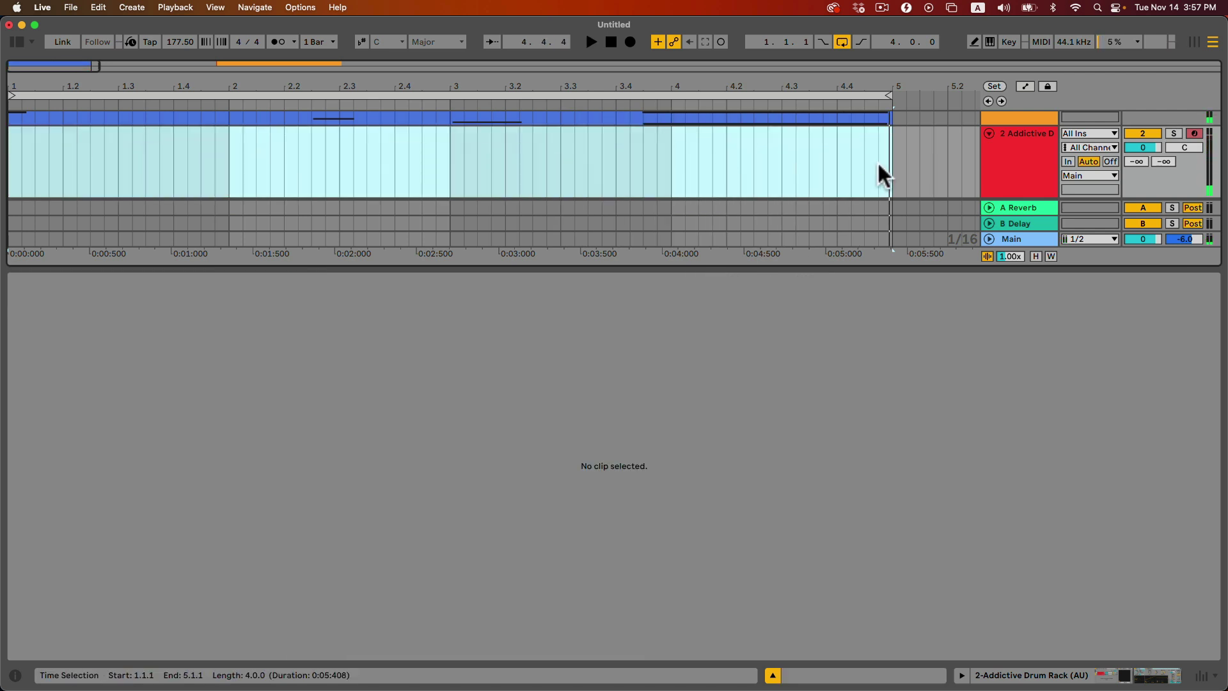
drag(883, 149, 1, 150)
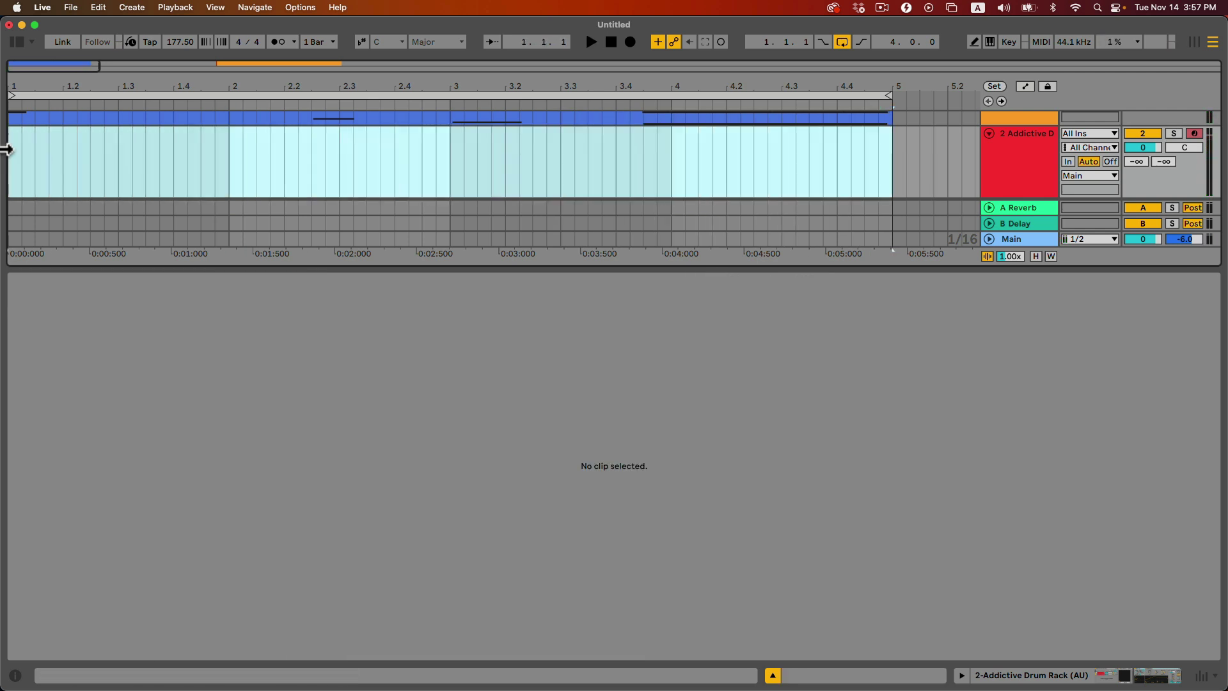
key(super+shift+m)
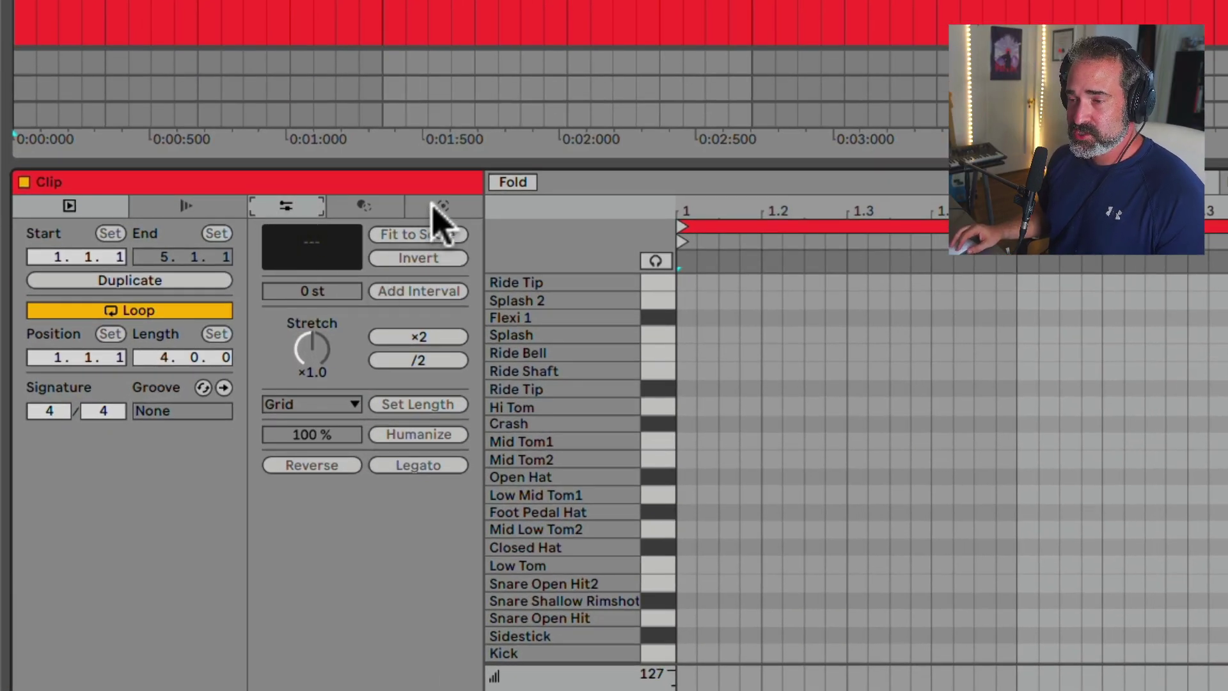
- Generate Closed Hat notes in the clip with the Rhythm generator
click(438, 209)
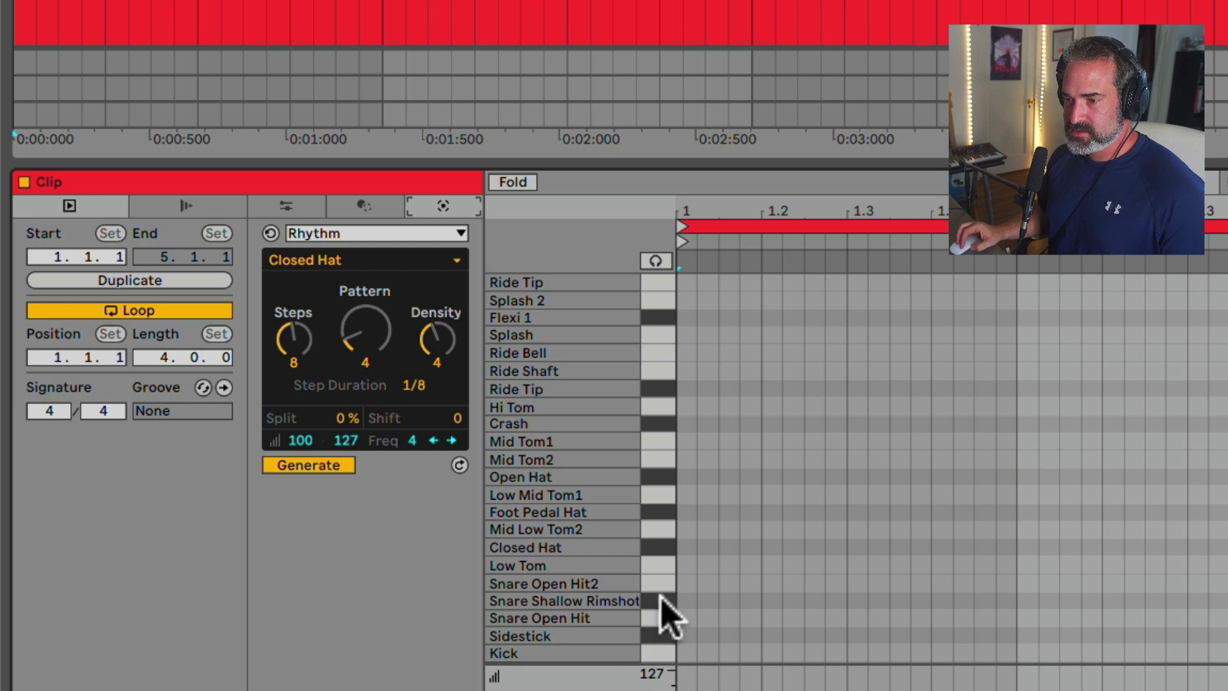
click(661, 545)
click(437, 267)
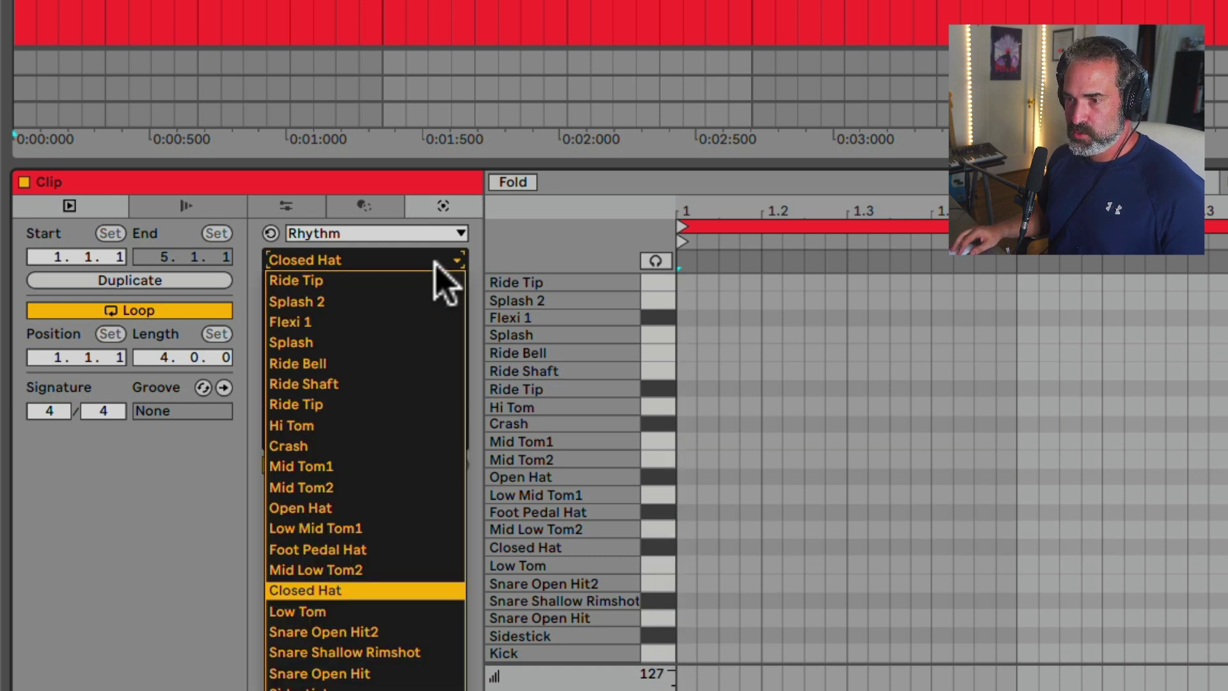
click(404, 257)
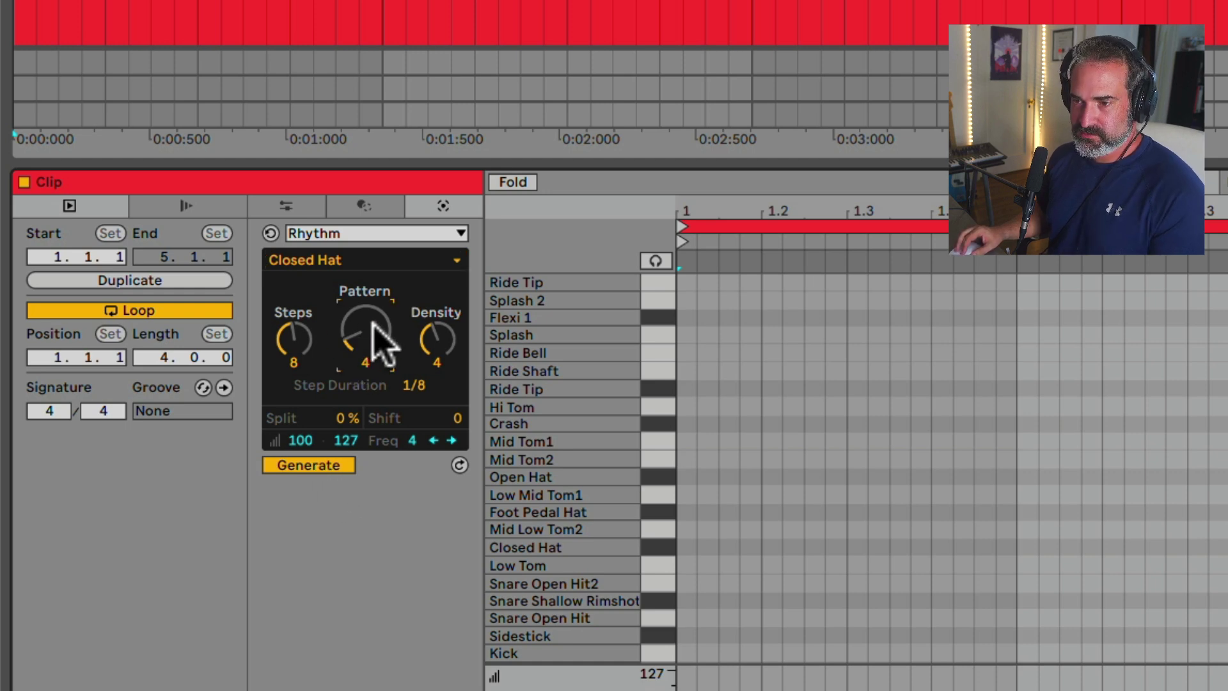
scroll(377, 333, up, 1)
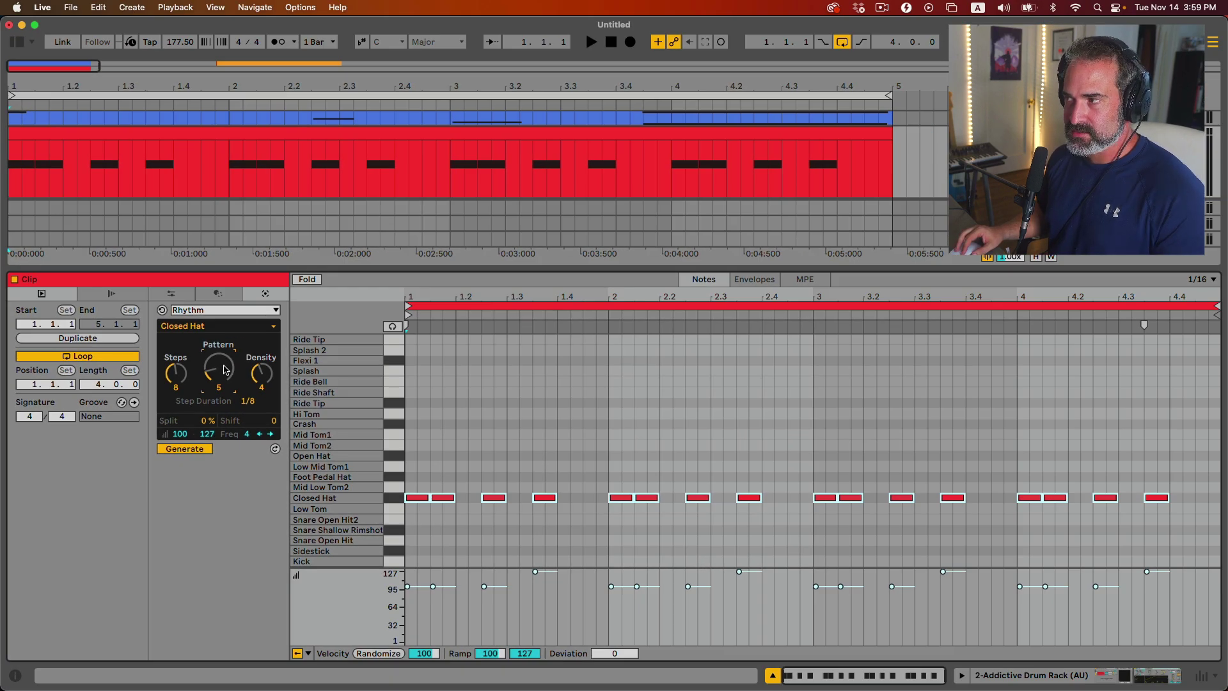
- Lower the Closed Hat velocities to 9–34 and shift the accents to frequency 5
key(space)
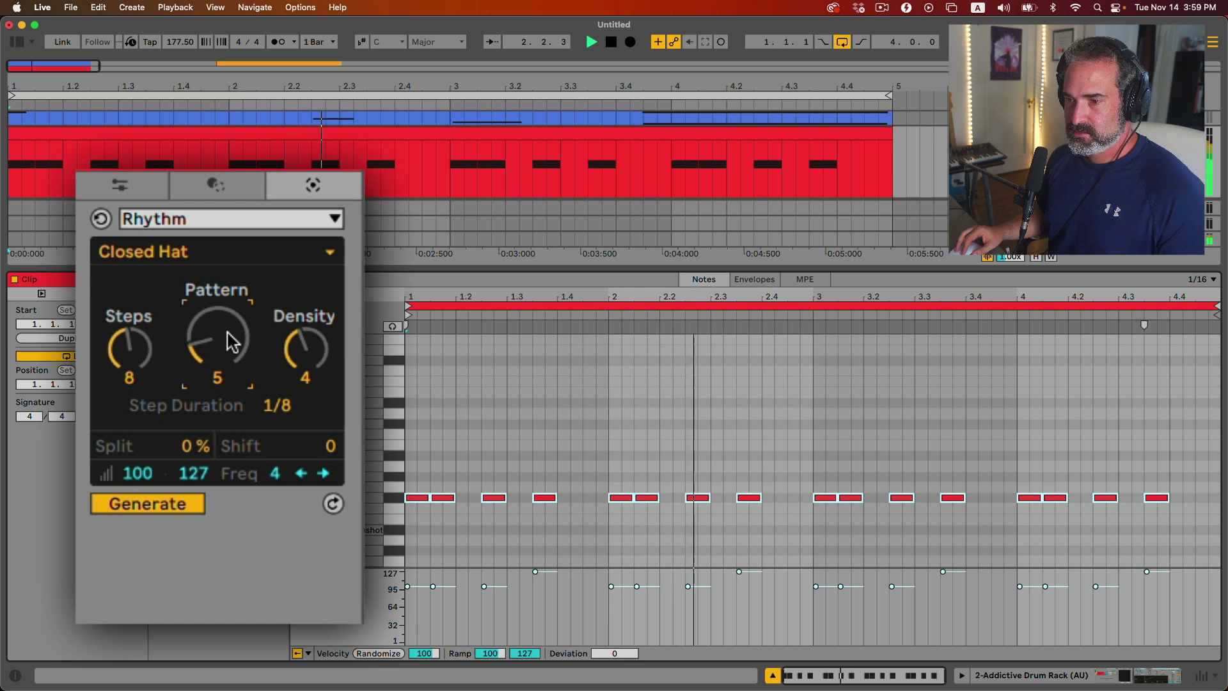
key(space)
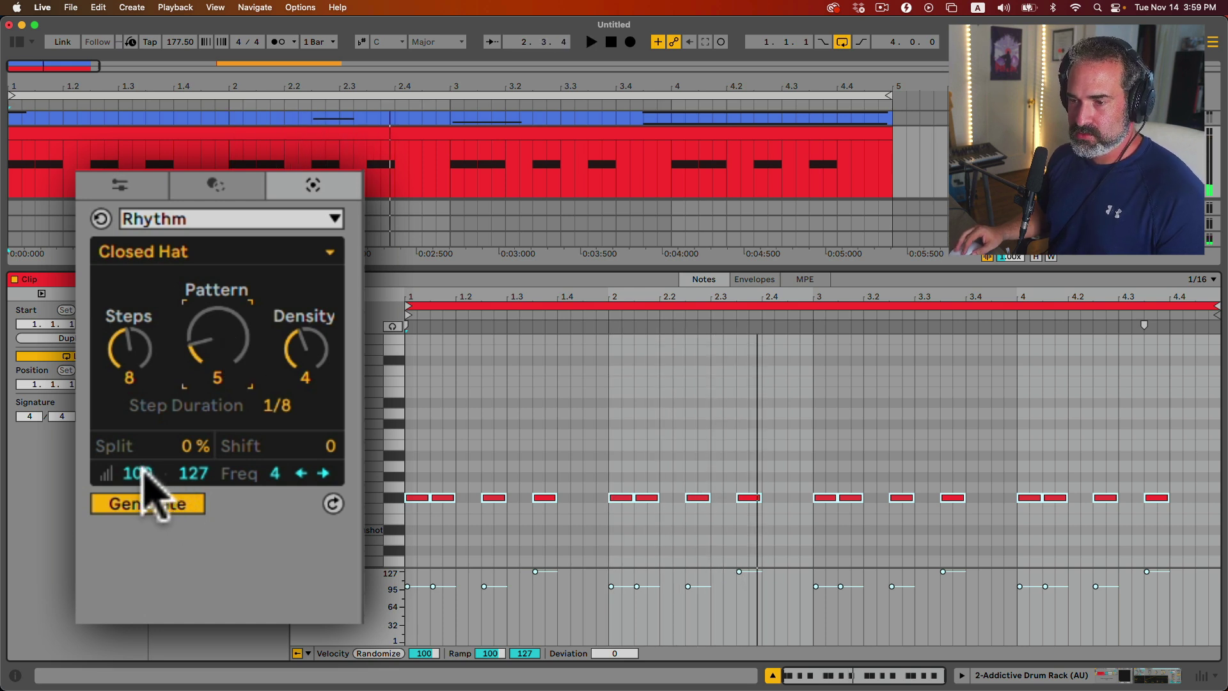
drag(138, 472, 137, 532)
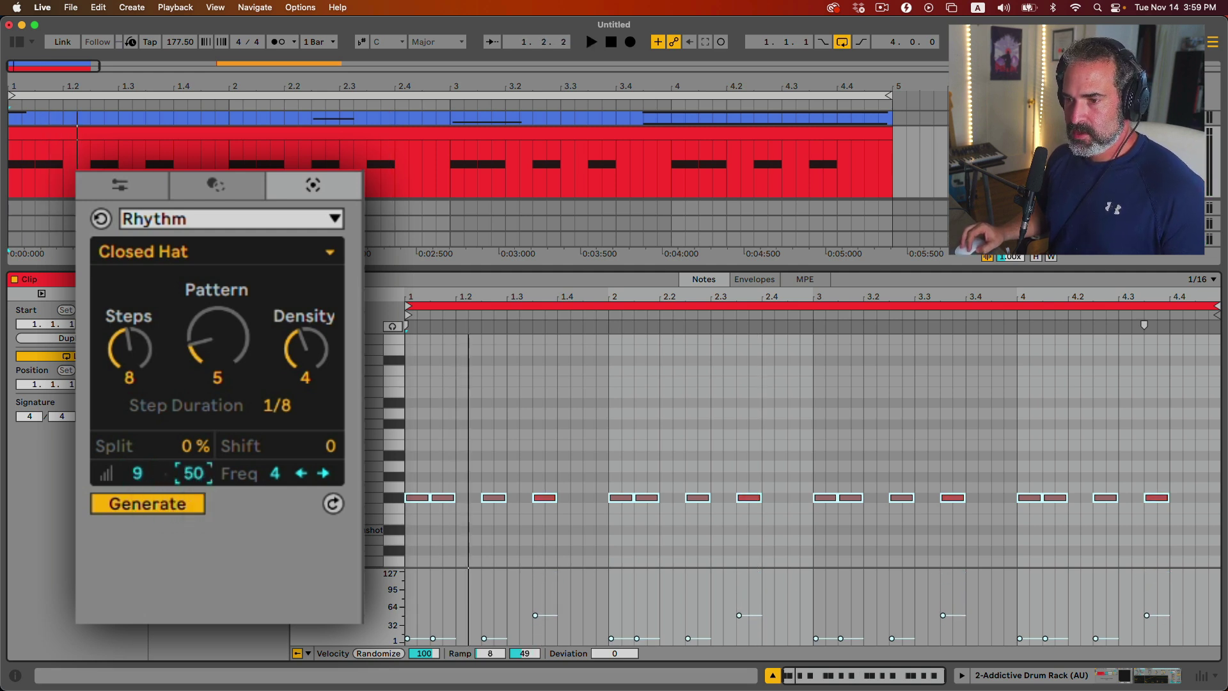
drag(194, 472, 194, 478)
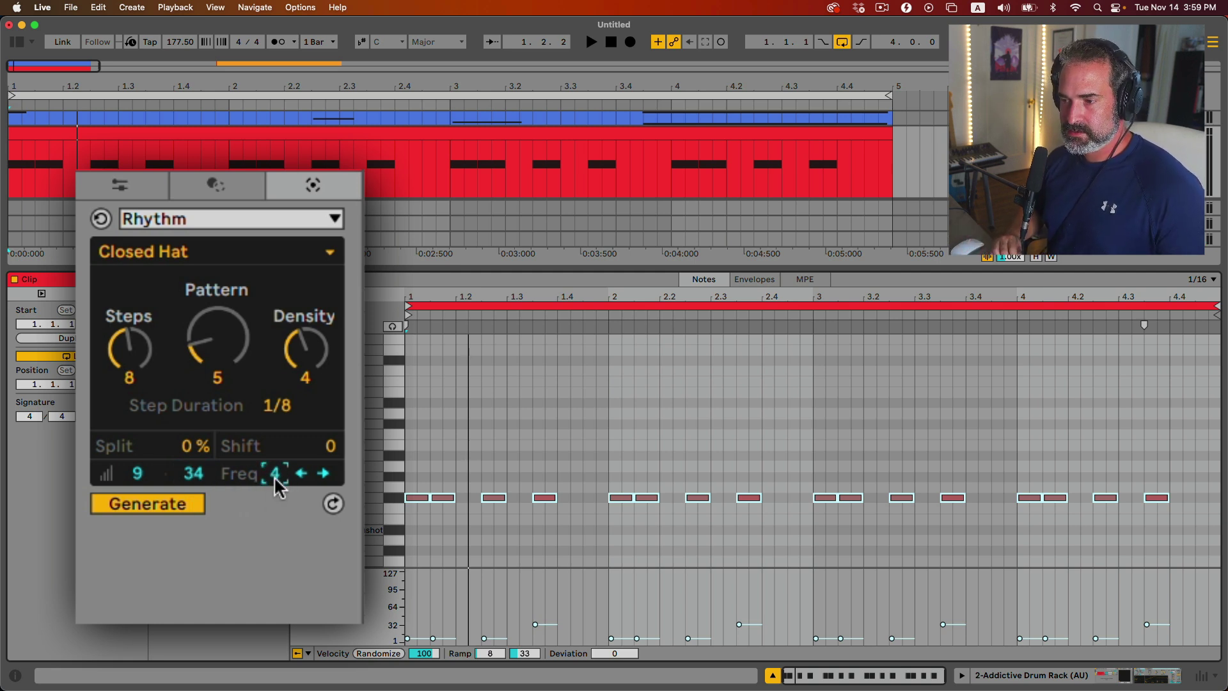
key(space)
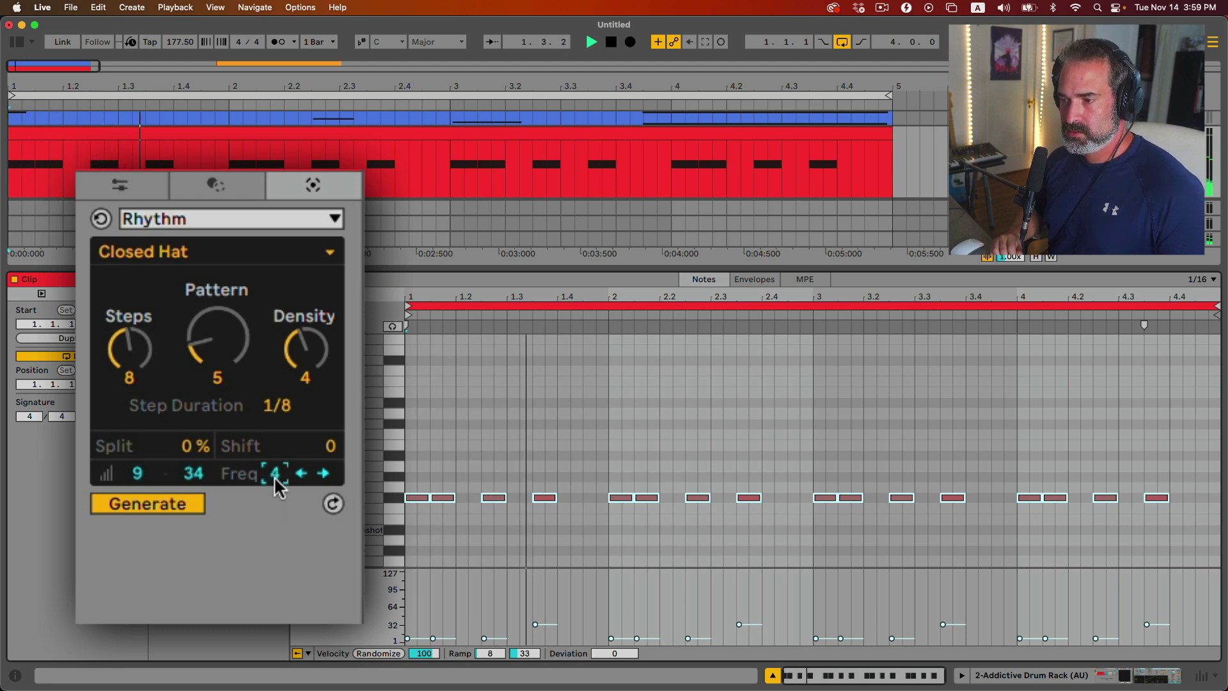
click(323, 473)
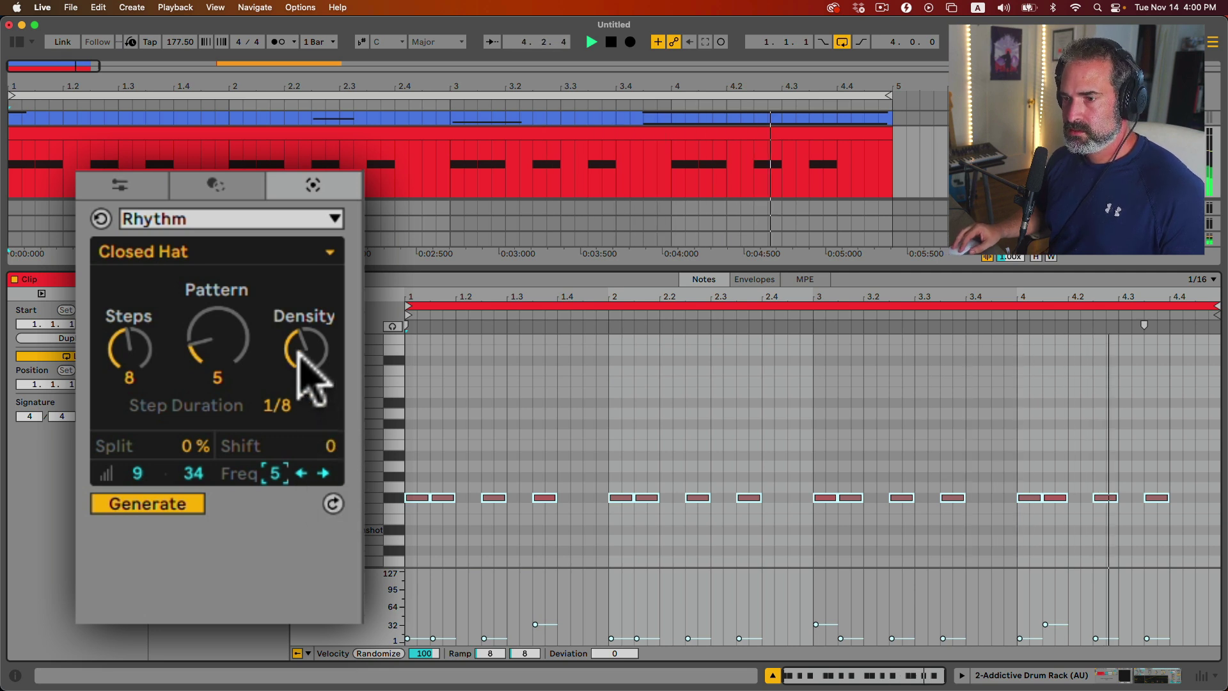
- Set the hat rhythm to 14 steps, density 8 and pattern 762, auditioning the result
drag(136, 352, 155, 368)
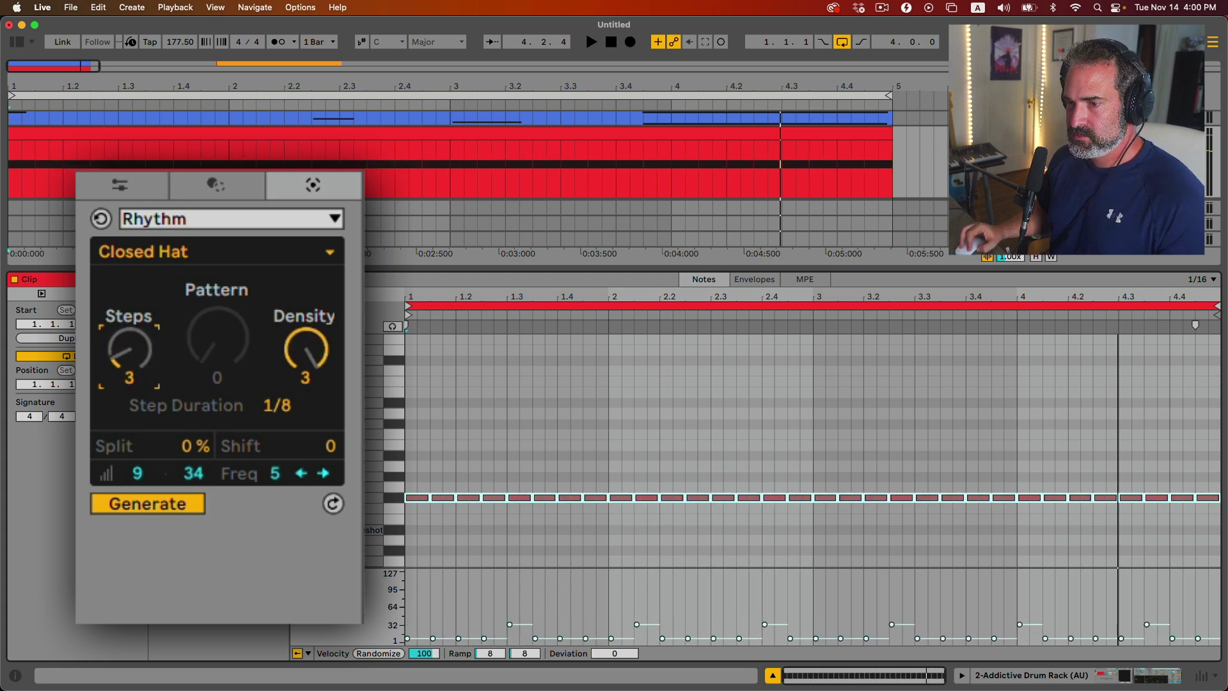
drag(307, 353, 308, 360)
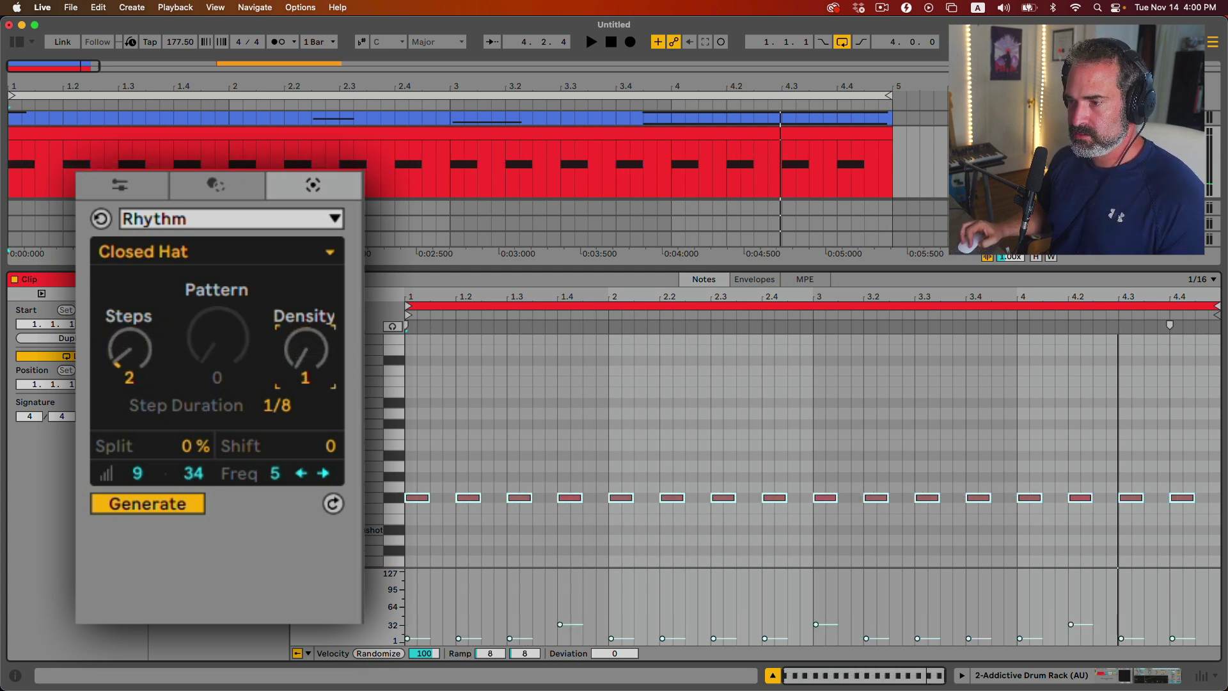
drag(156, 343, 156, 343)
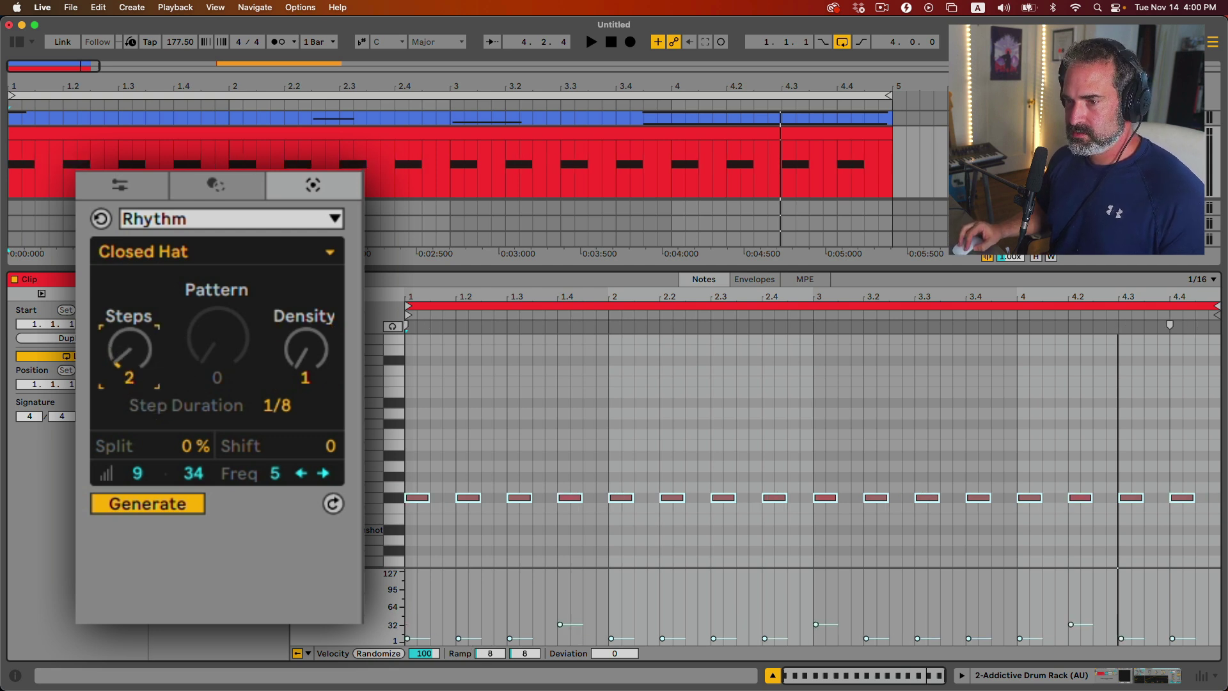
key(space)
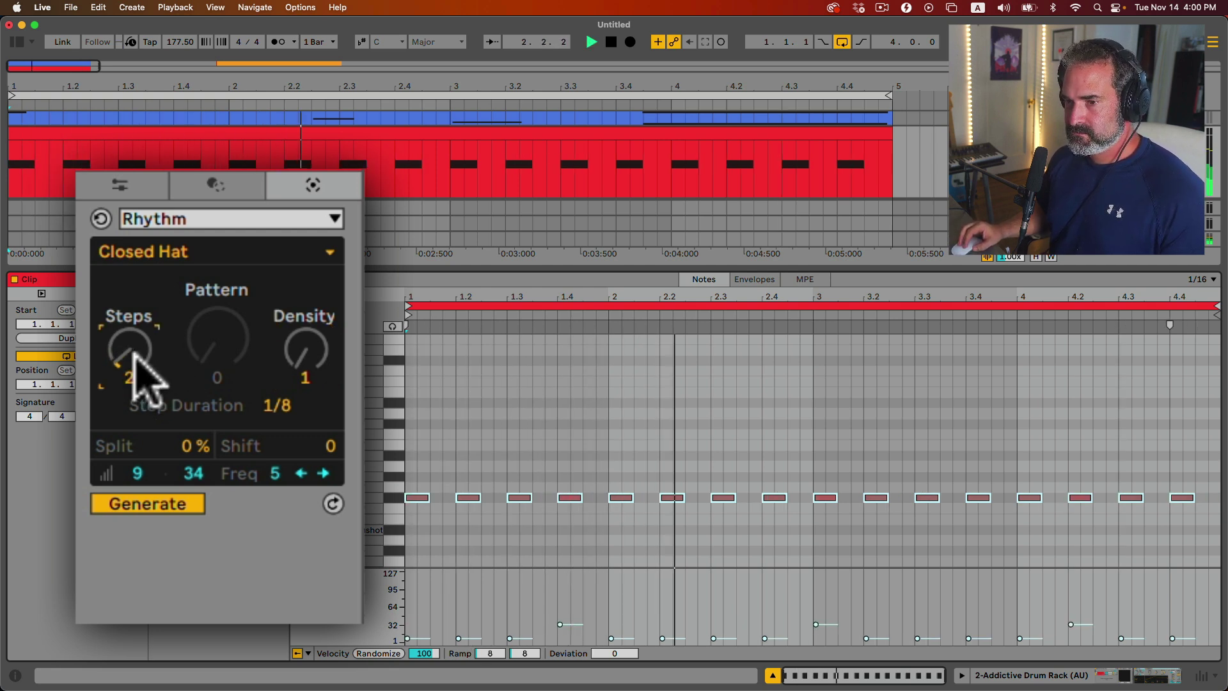
drag(134, 356, 131, 318)
drag(323, 309, 323, 282)
mouse_move(219, 342)
mouse_down()
mouse_move(220, 269)
mouse_move(219, 335)
mouse_up()
key(space)
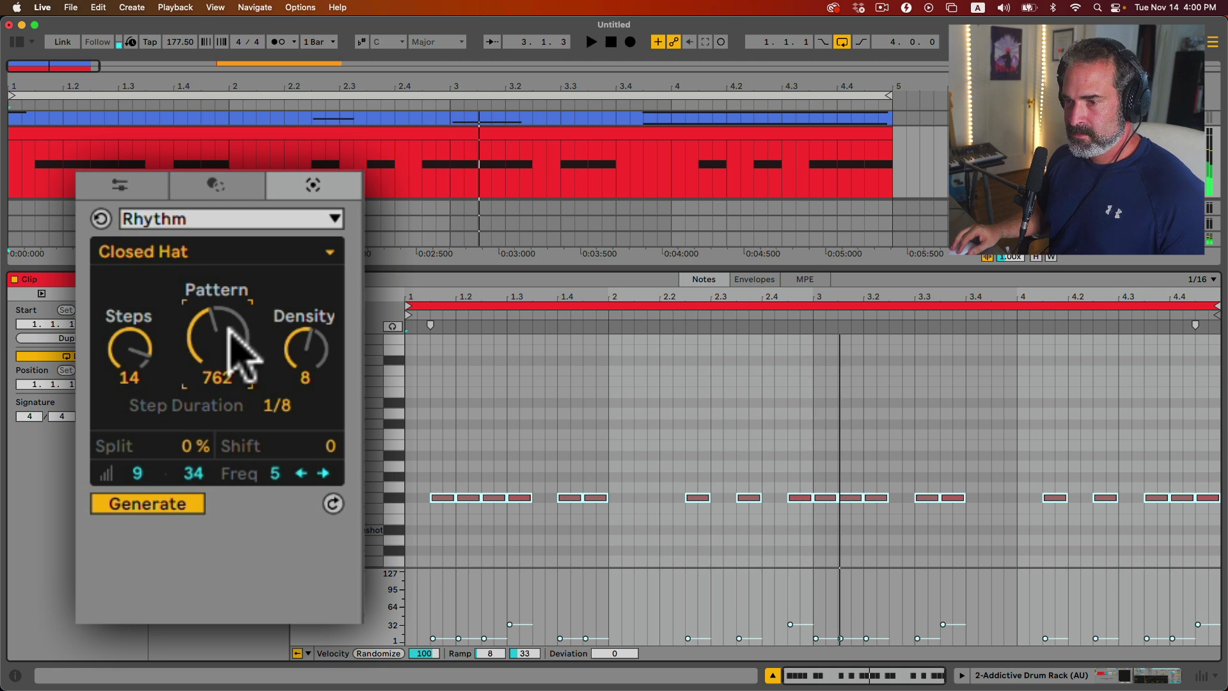
- Reduce the hat split to 17%, then change the pattern variation and raise the density
mouse_move(323, 446)
mouse_down()
mouse_move(323, 435)
mouse_move(323, 446)
mouse_up()
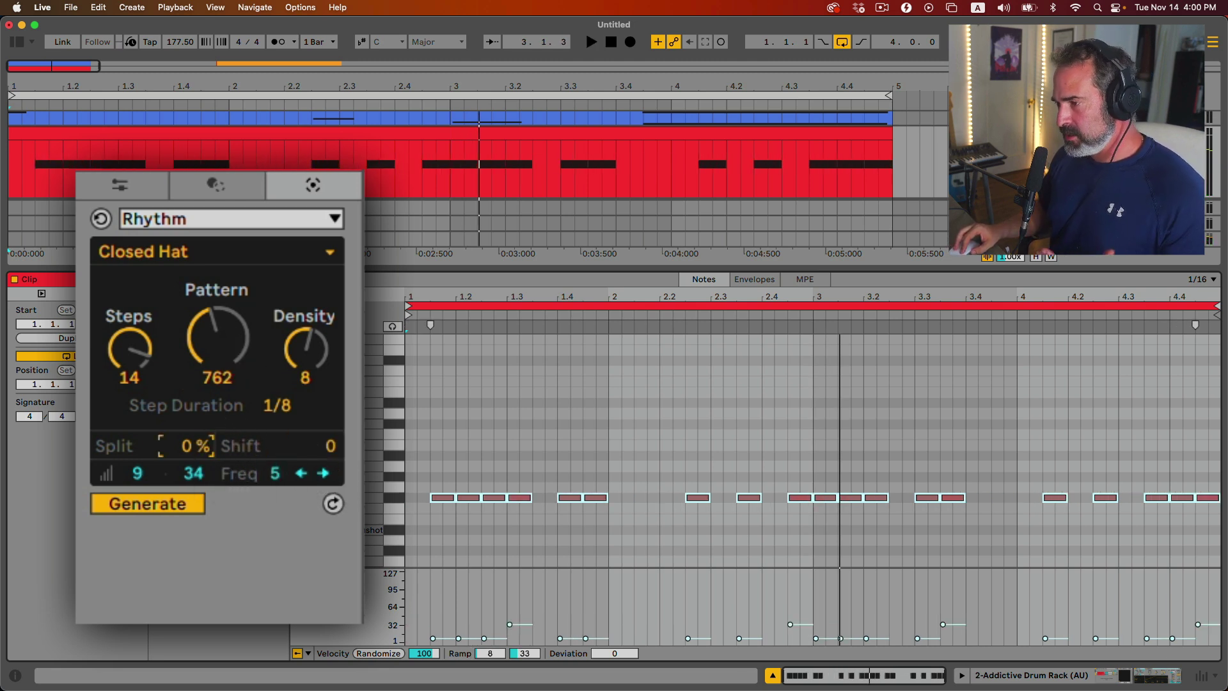
drag(192, 446, 192, 443)
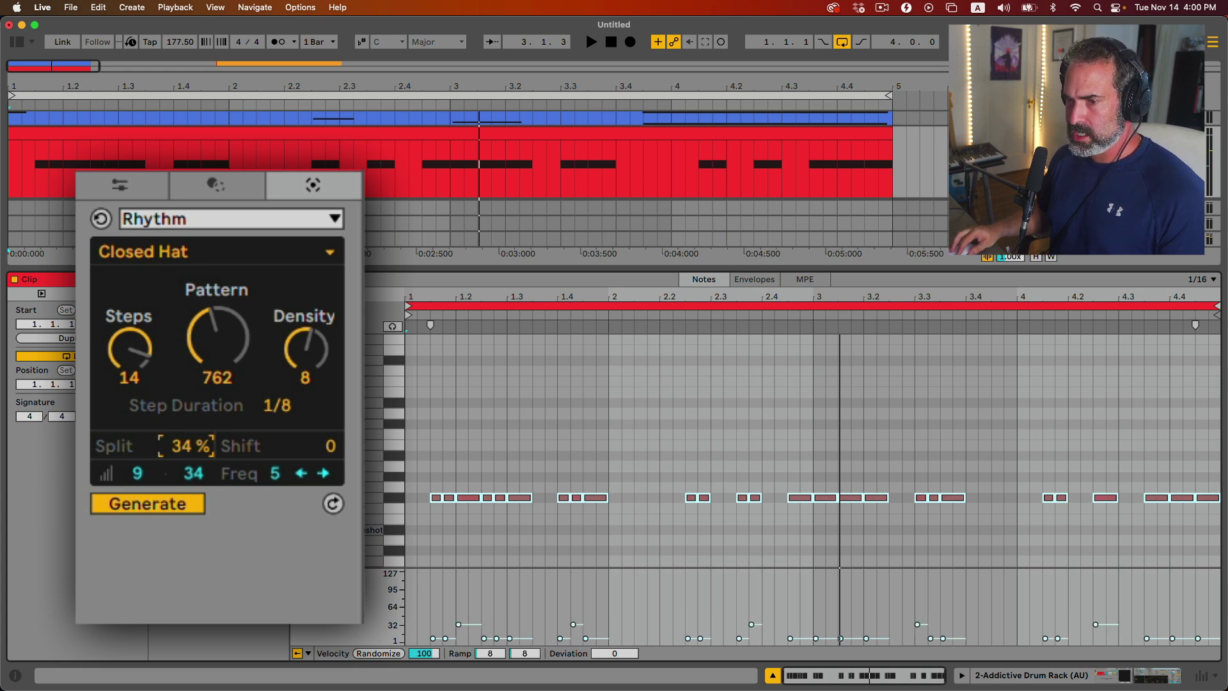
drag(203, 455, 205, 467)
key(space)
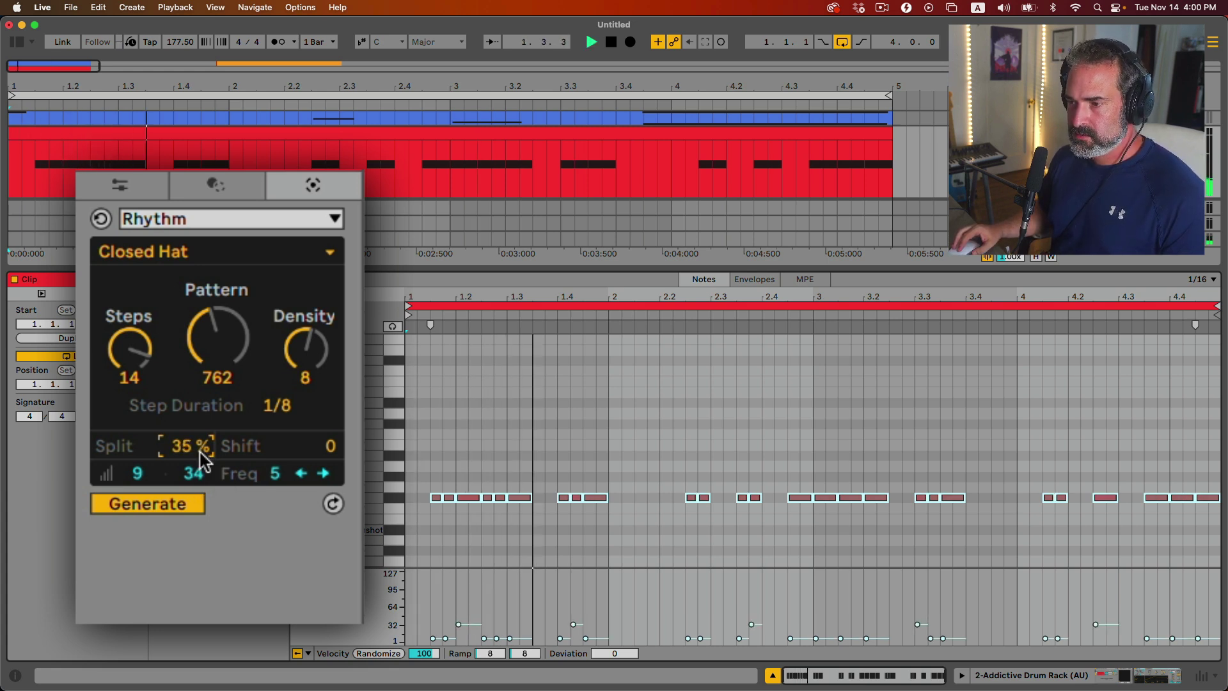
drag(192, 441, 192, 468)
drag(225, 358, 225, 314)
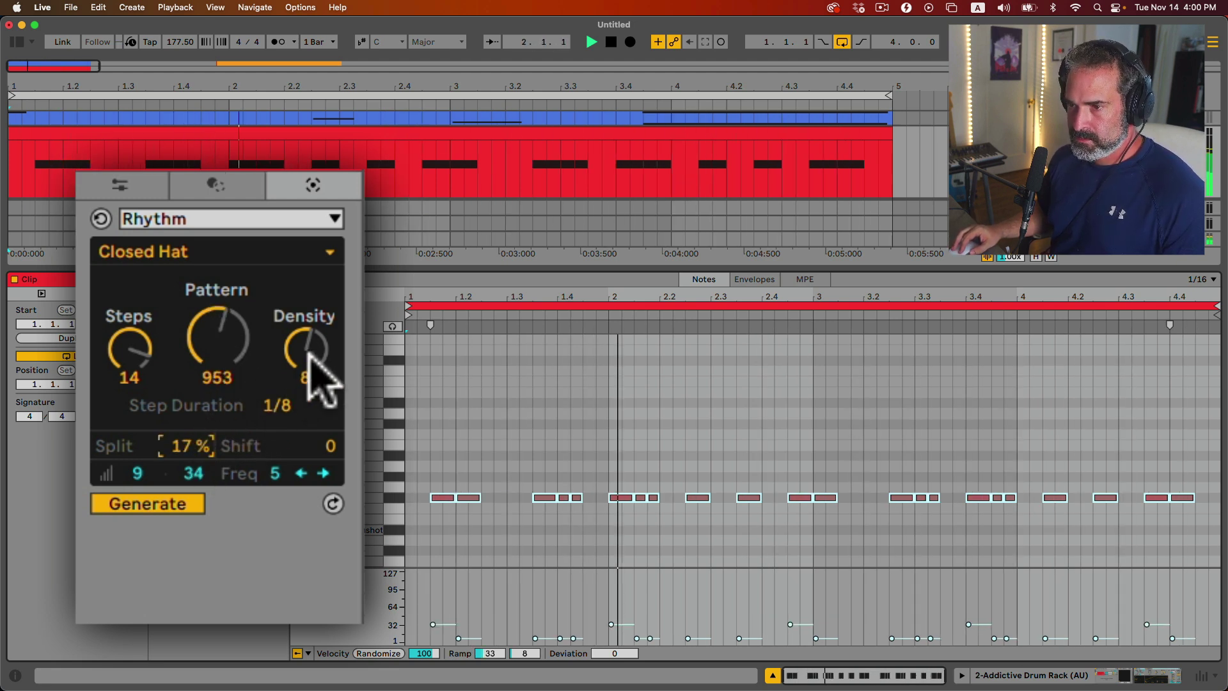
drag(308, 353, 308, 309)
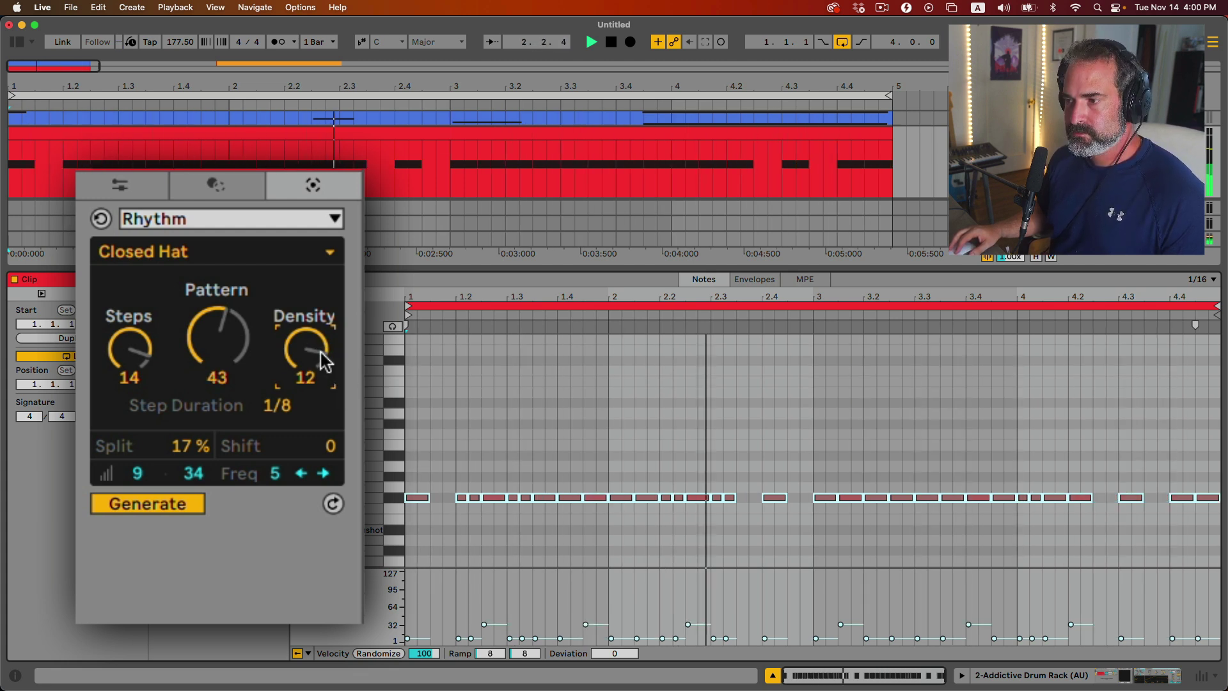
key(space)
- Enlarge the velocity lane and give the hat velocities a +28 random deviation
drag(587, 565, 588, 515)
drag(617, 653, 616, 633)
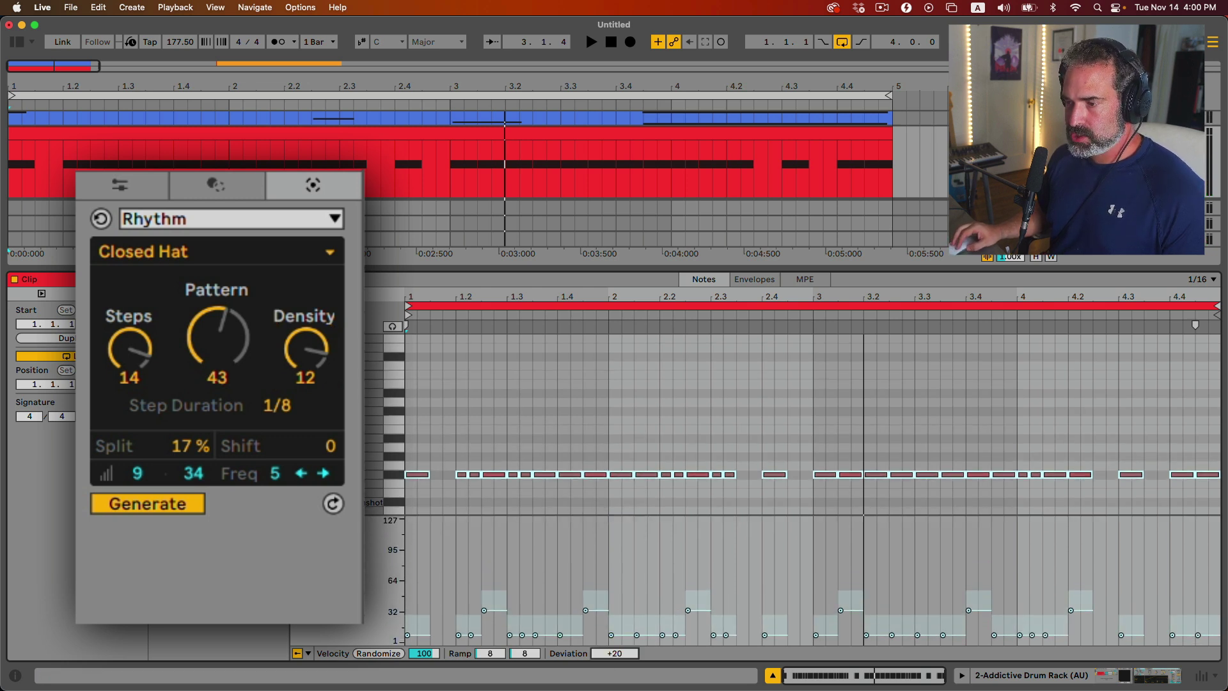
key(space)
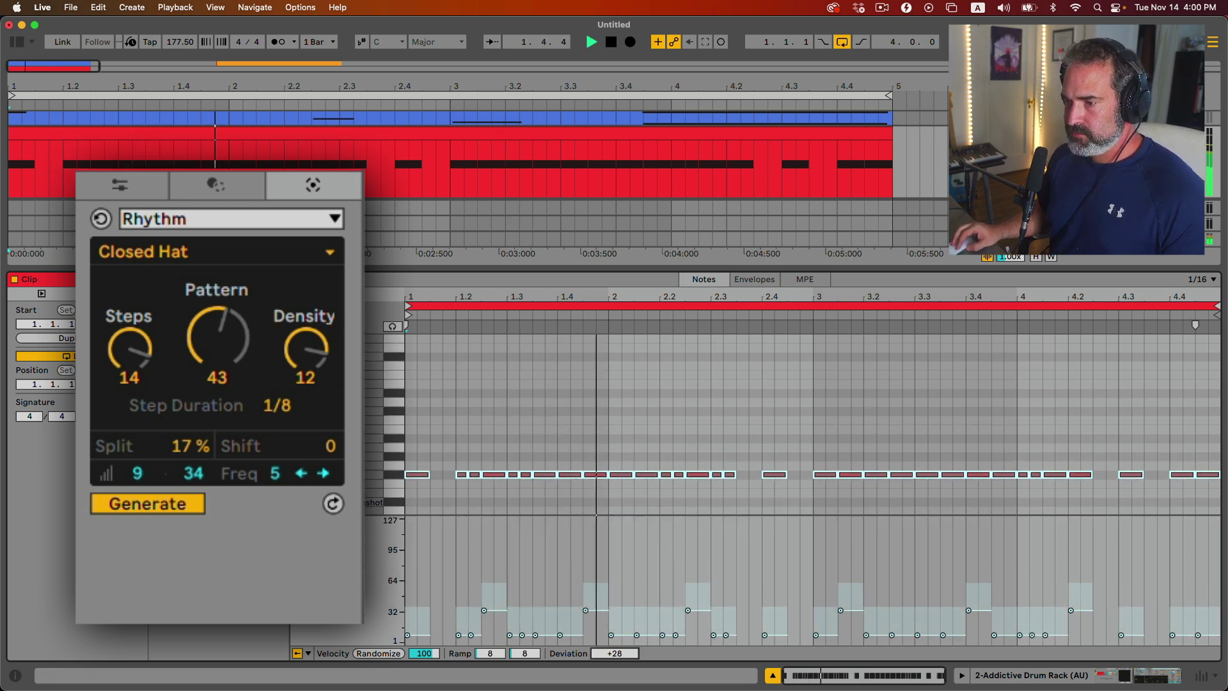
scroll(477, 408, down, 1)
click(476, 410)
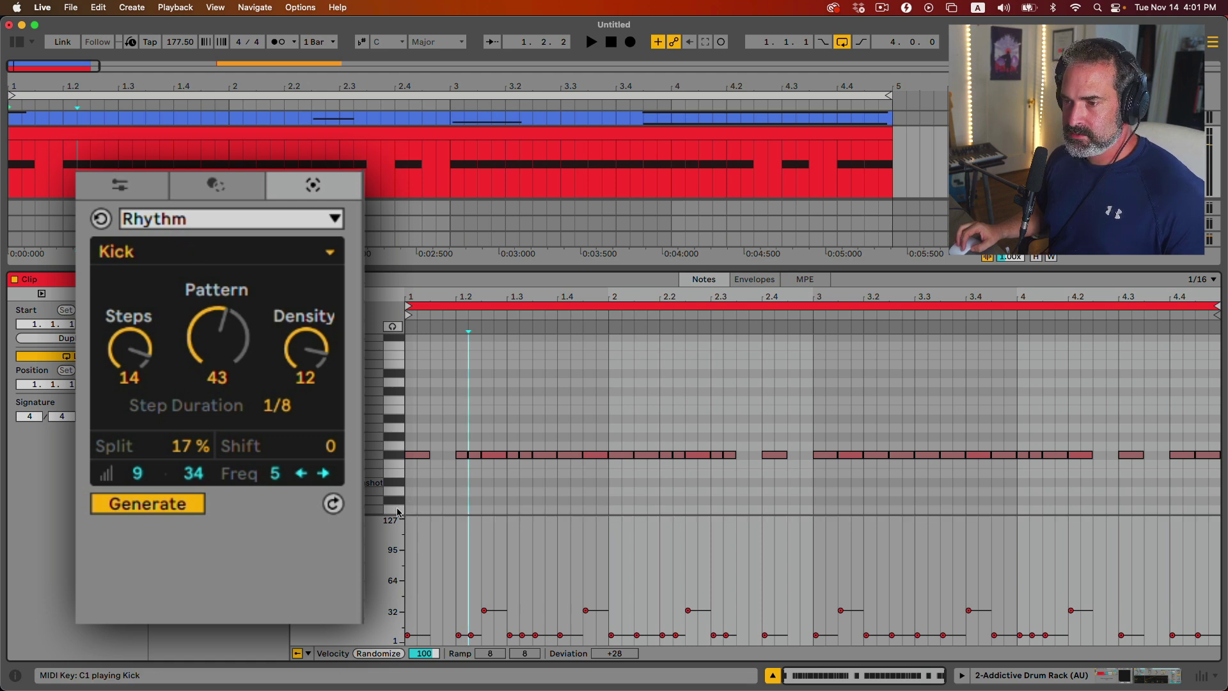
- Generate a kick lane with pattern 147, density 4 and 0% split
drag(236, 362, 236, 371)
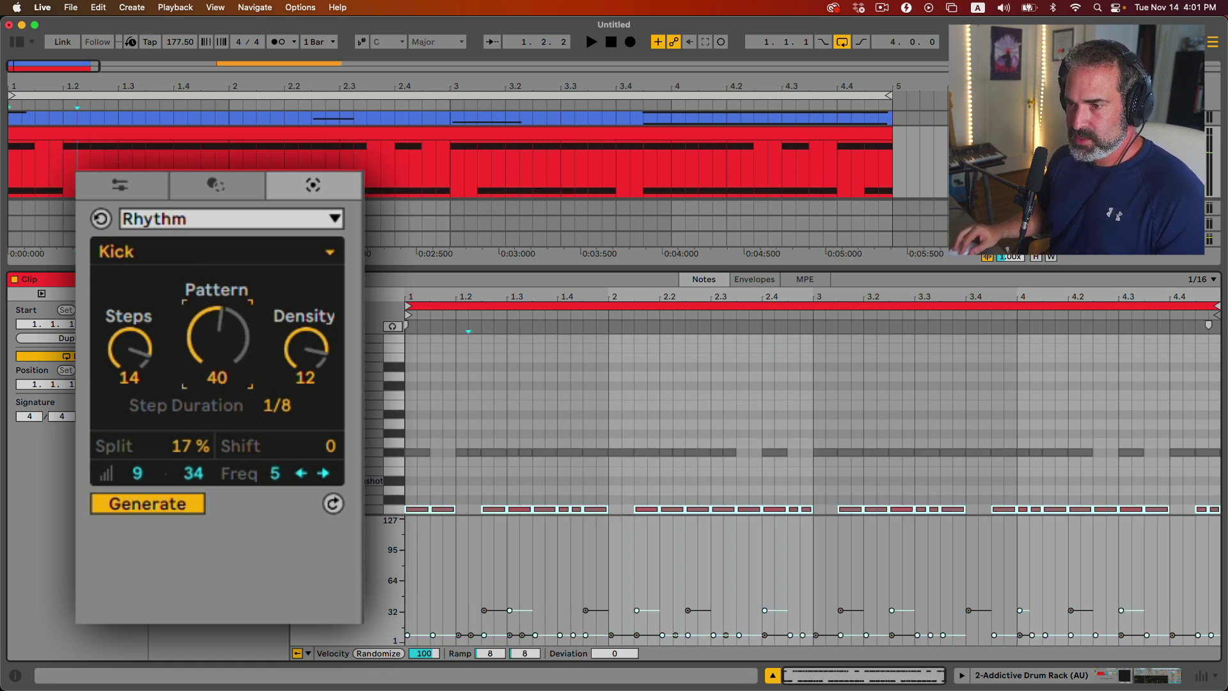
drag(324, 370, 324, 394)
drag(182, 445, 182, 457)
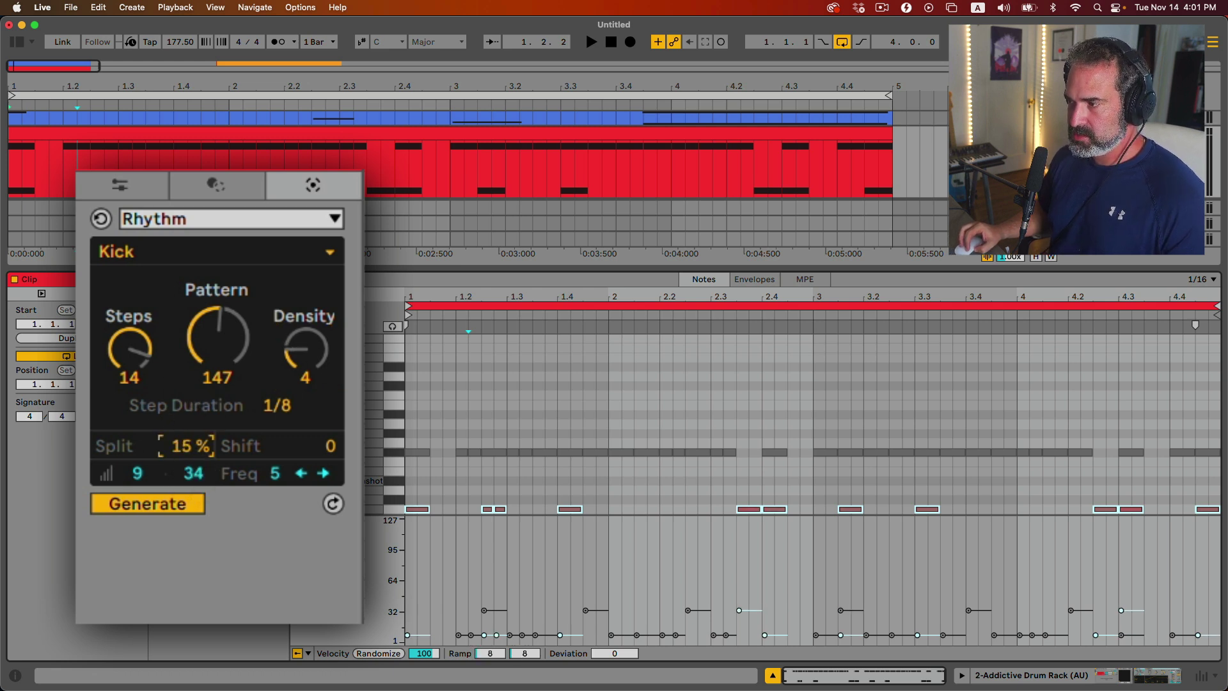
click(184, 442)
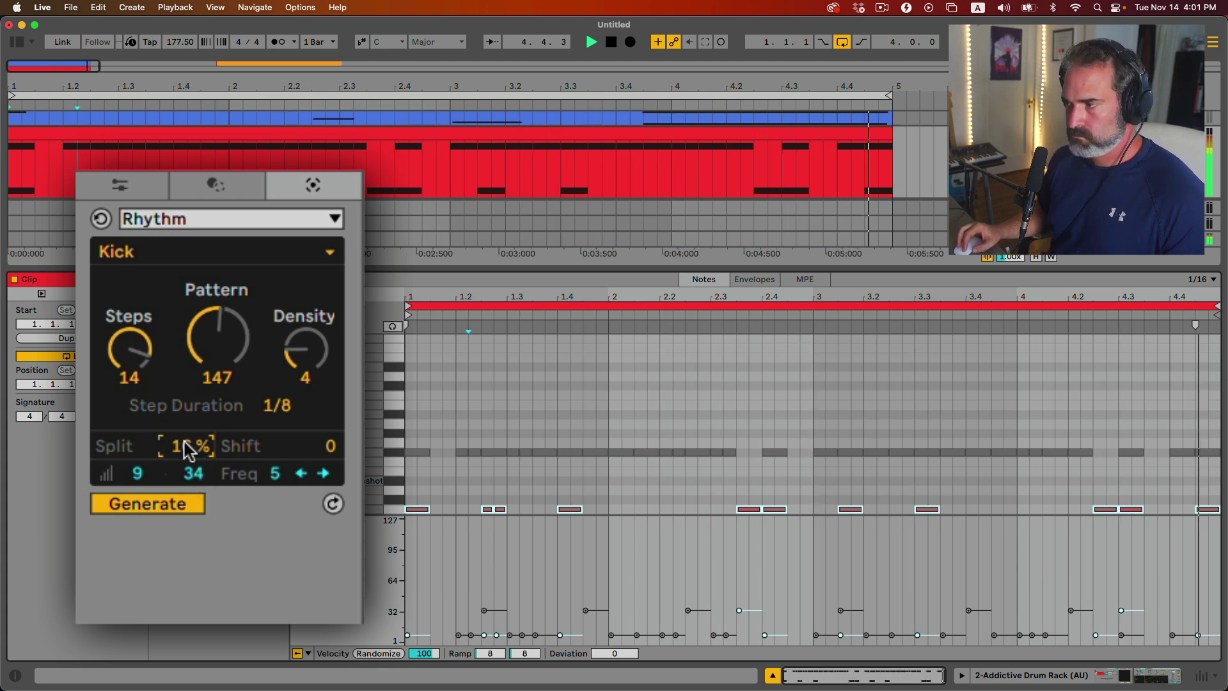
mouse_move(189, 450)
mouse_down()
mouse_move(189, 505)
mouse_move(192, 453)
mouse_up()
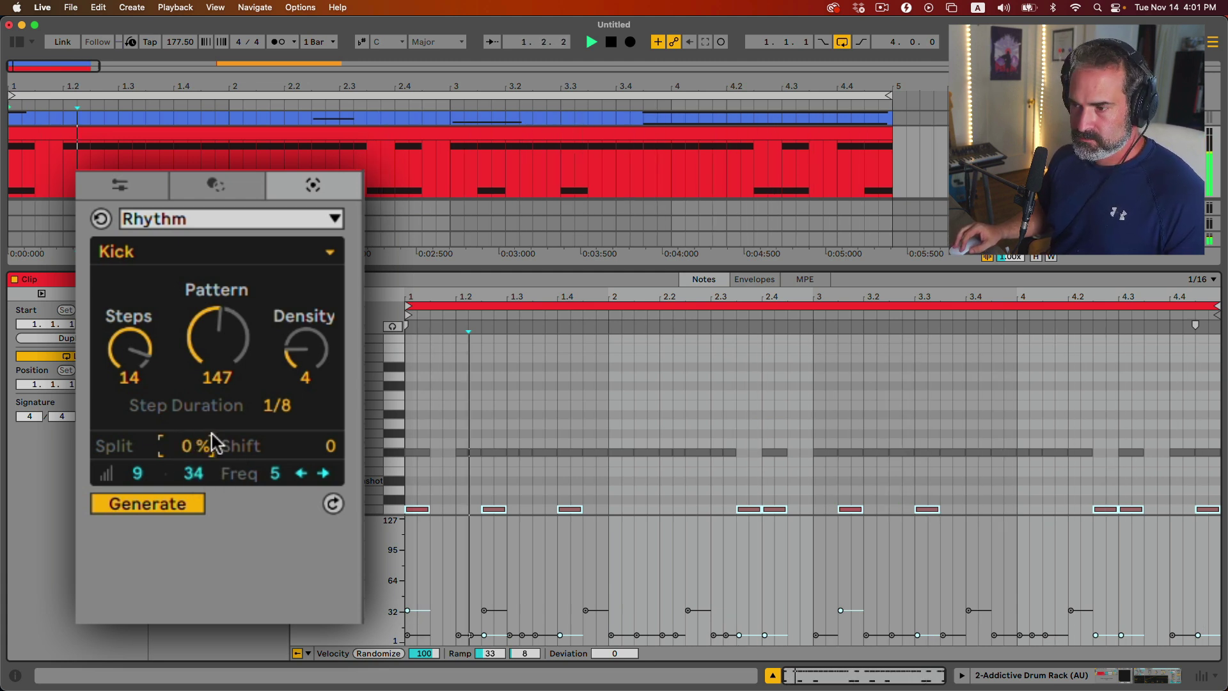
key(space)
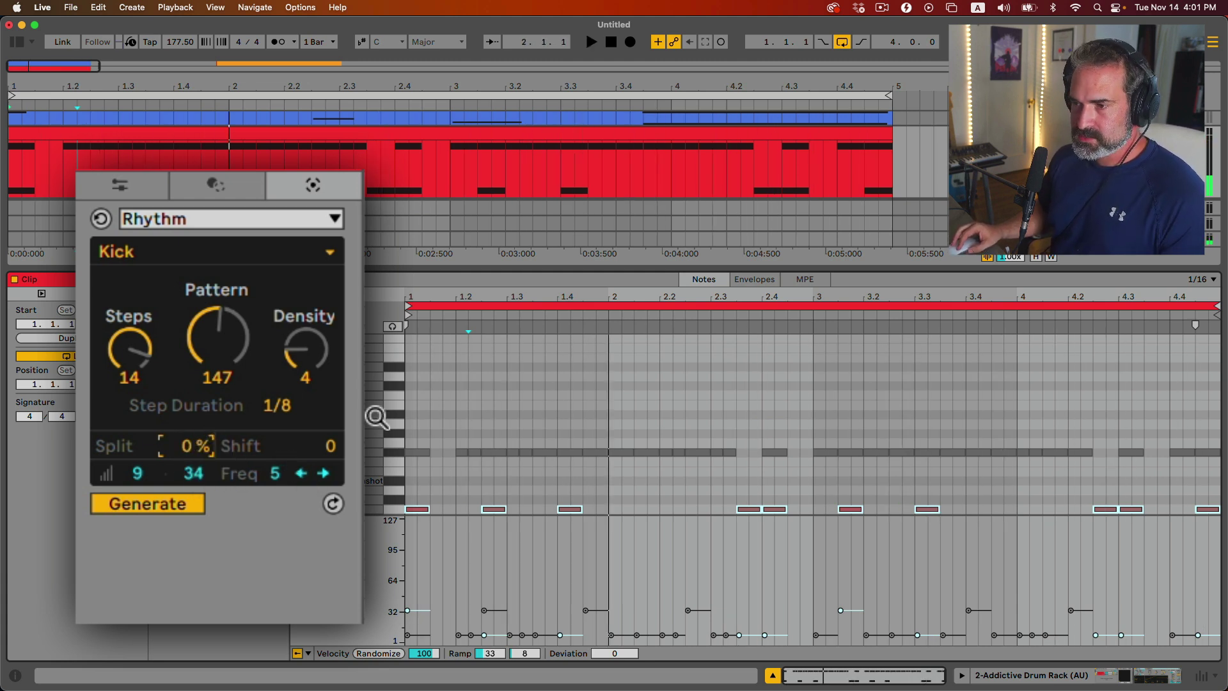
click(431, 490)
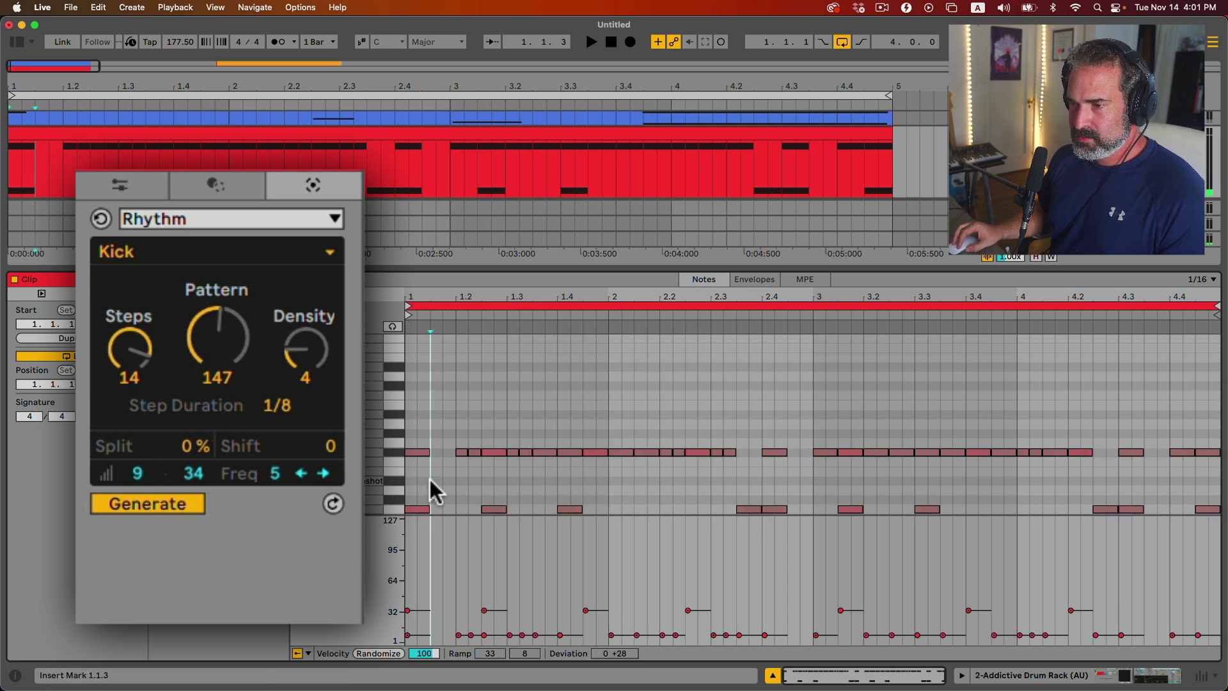
- Generate a Snare Open Hit lane at pattern 414, density 10, 12% split, velocities 1–32
click(397, 490)
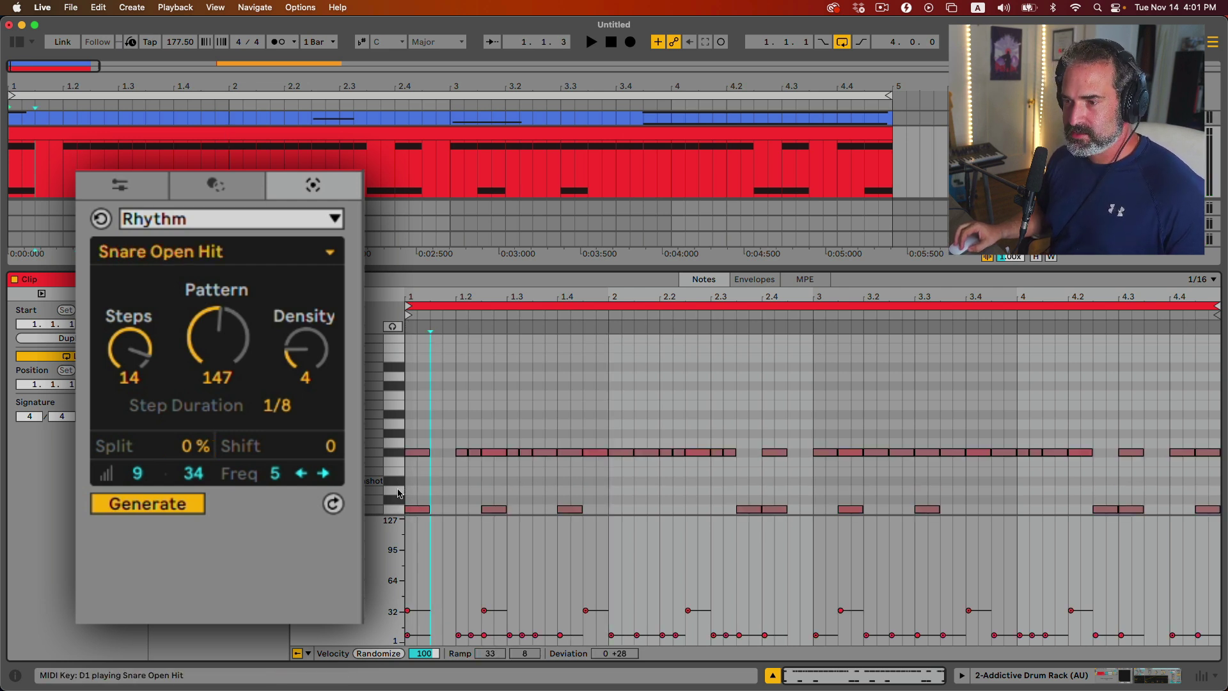
drag(243, 341, 305, 335)
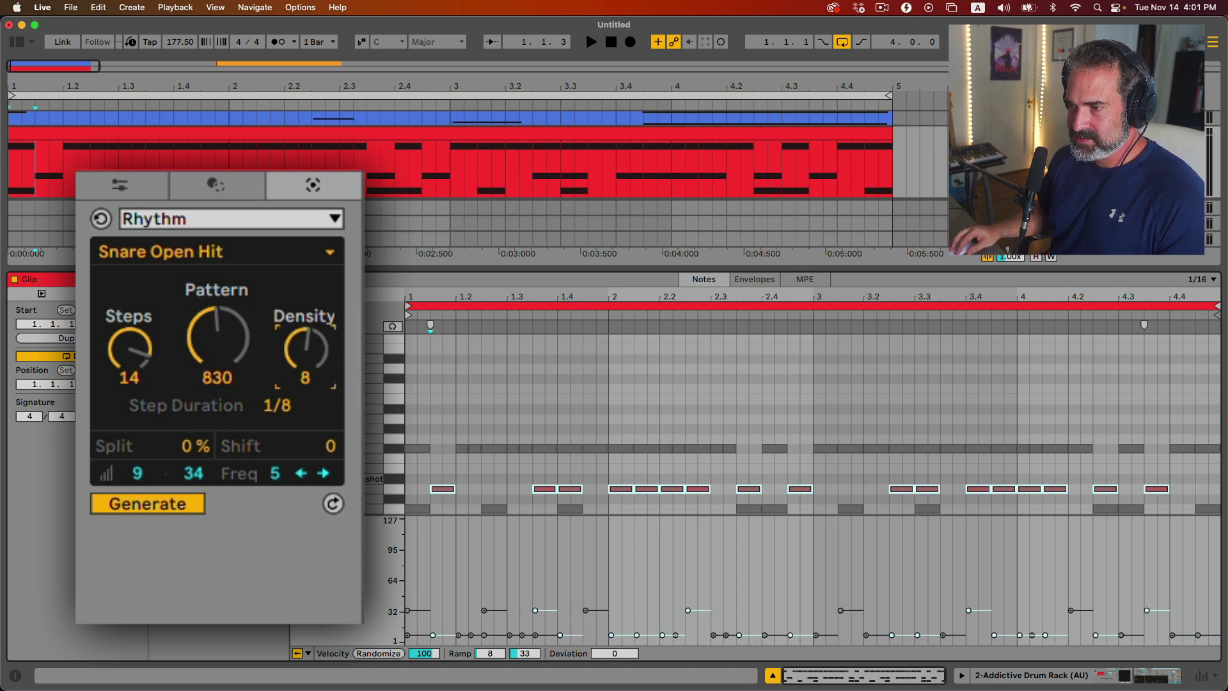
drag(190, 448, 191, 428)
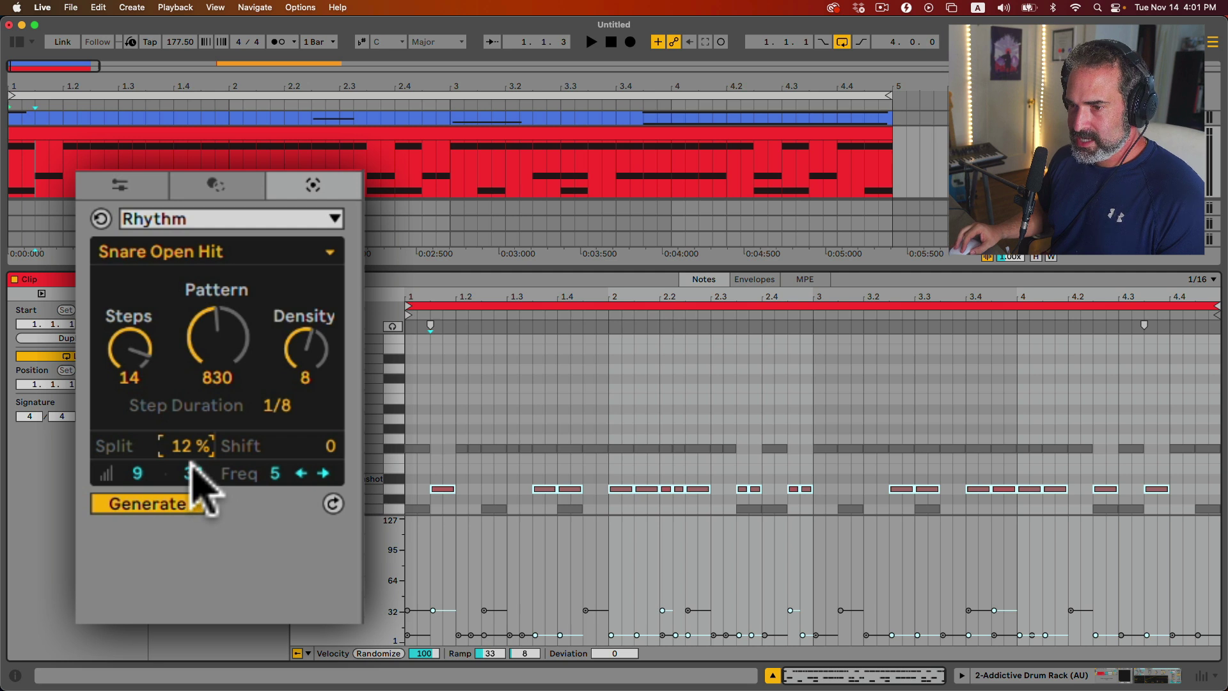
mouse_move(306, 351)
mouse_down()
mouse_move(305, 342)
mouse_move(301, 364)
mouse_up()
key(space)
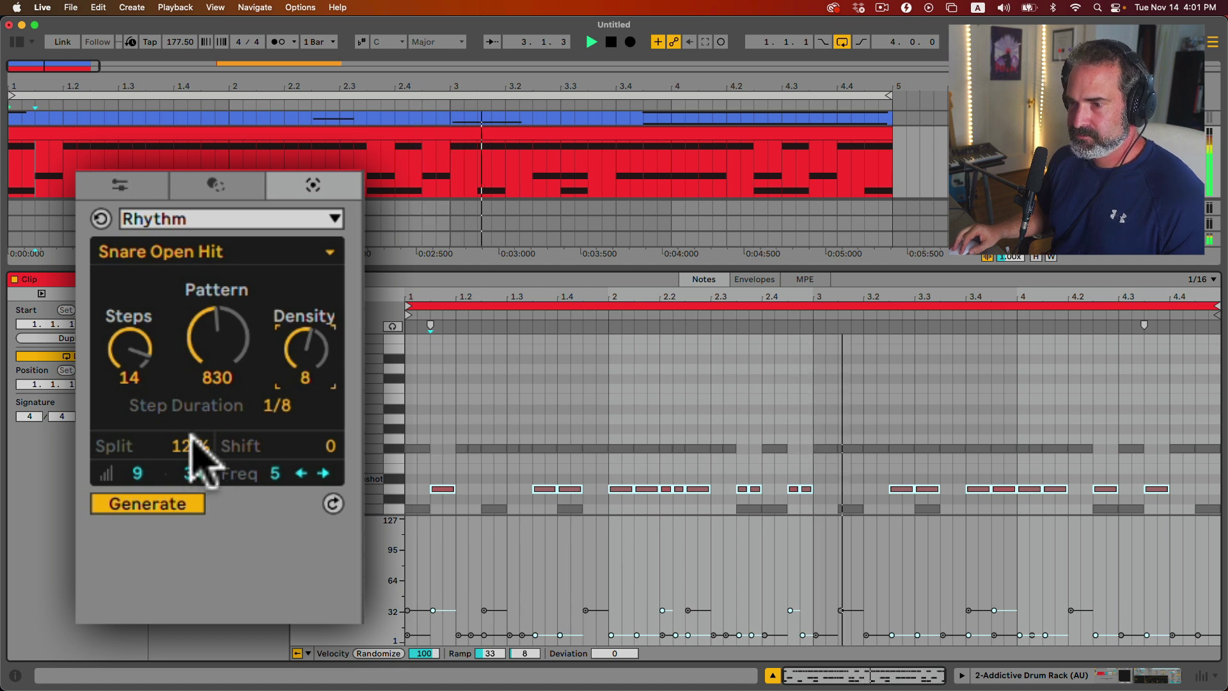
drag(137, 473, 192, 493)
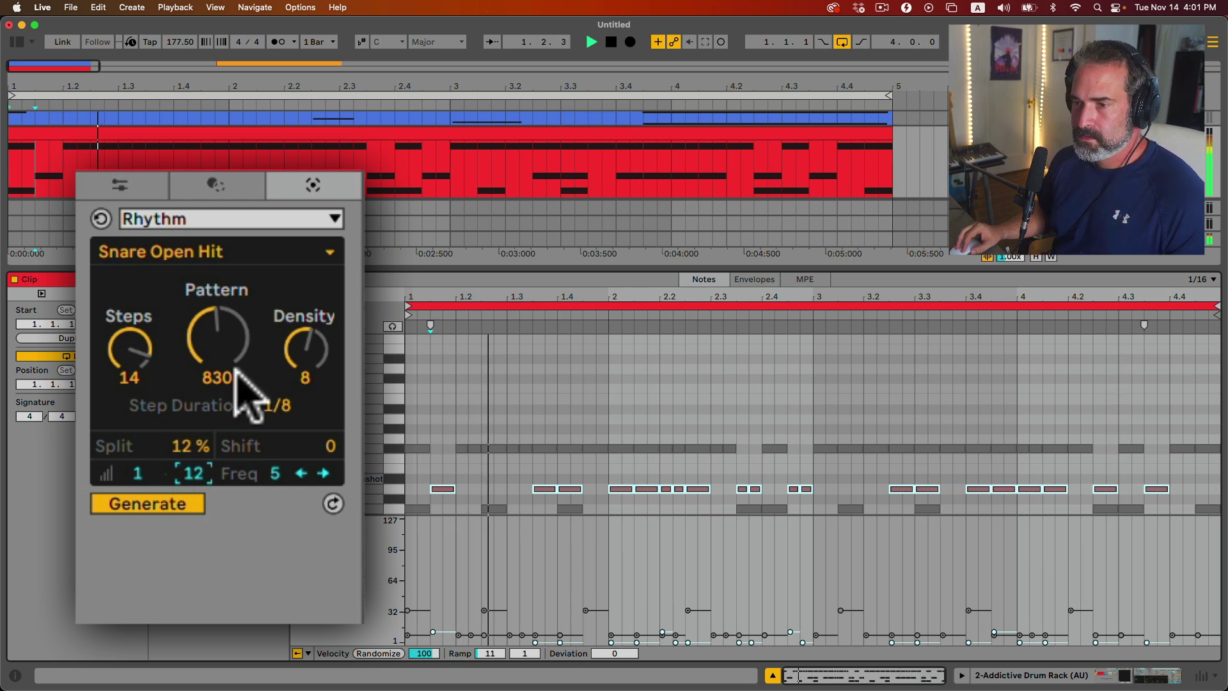
drag(232, 345, 231, 329)
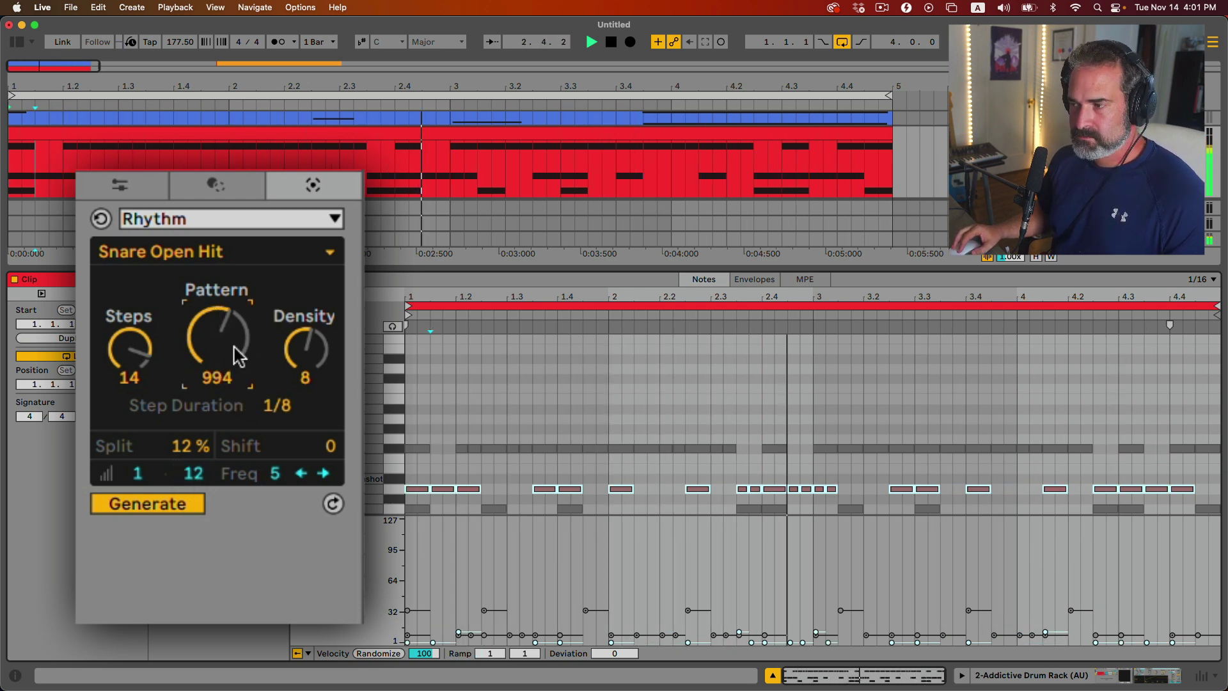
drag(306, 349, 306, 336)
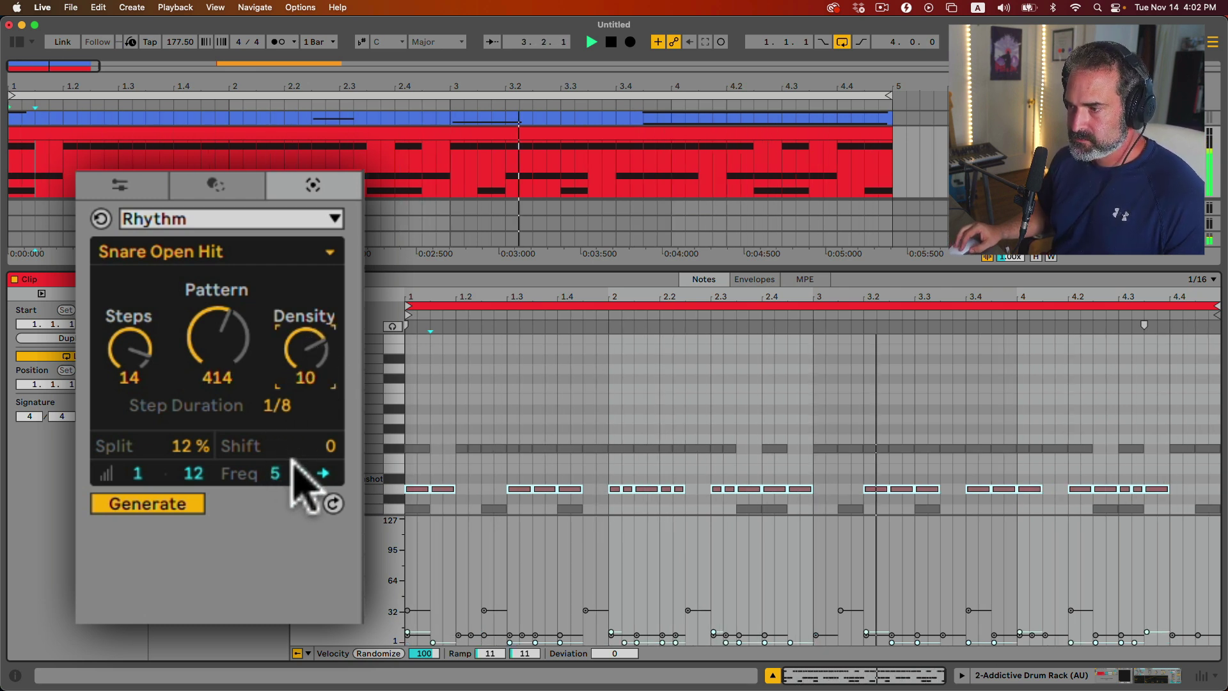
drag(194, 474, 193, 454)
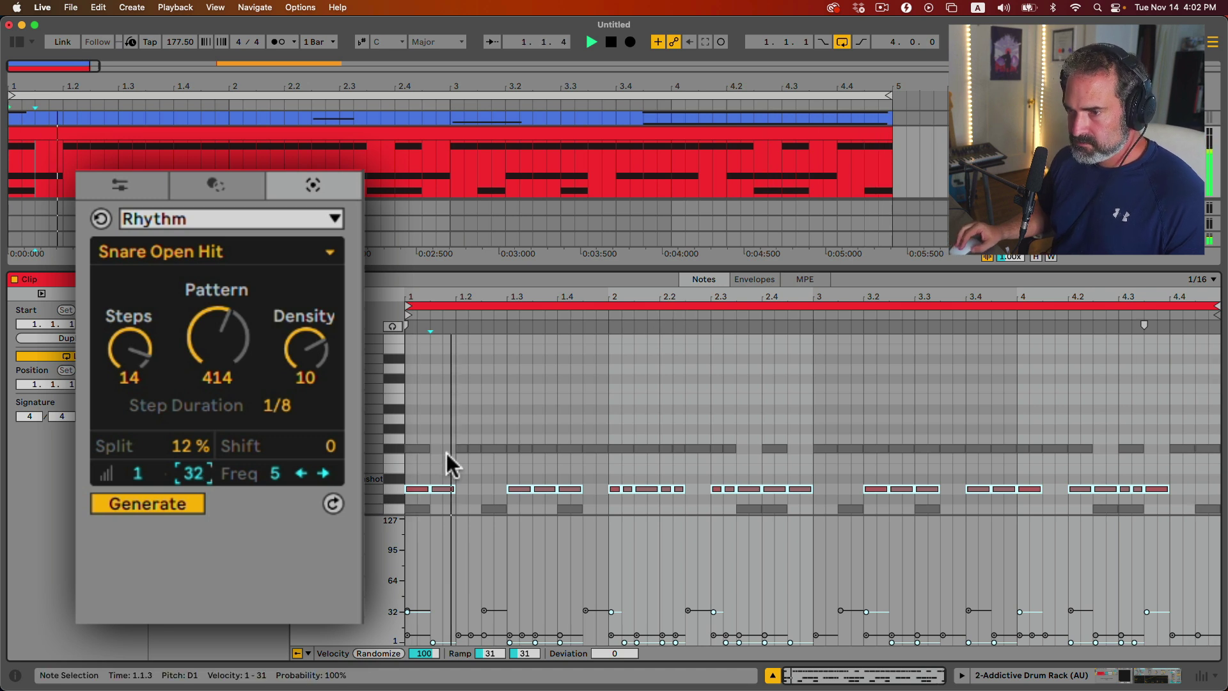
- Generate an Open Hat lane at pattern 6, density 2 and 1% split, removing a stray note
click(442, 417)
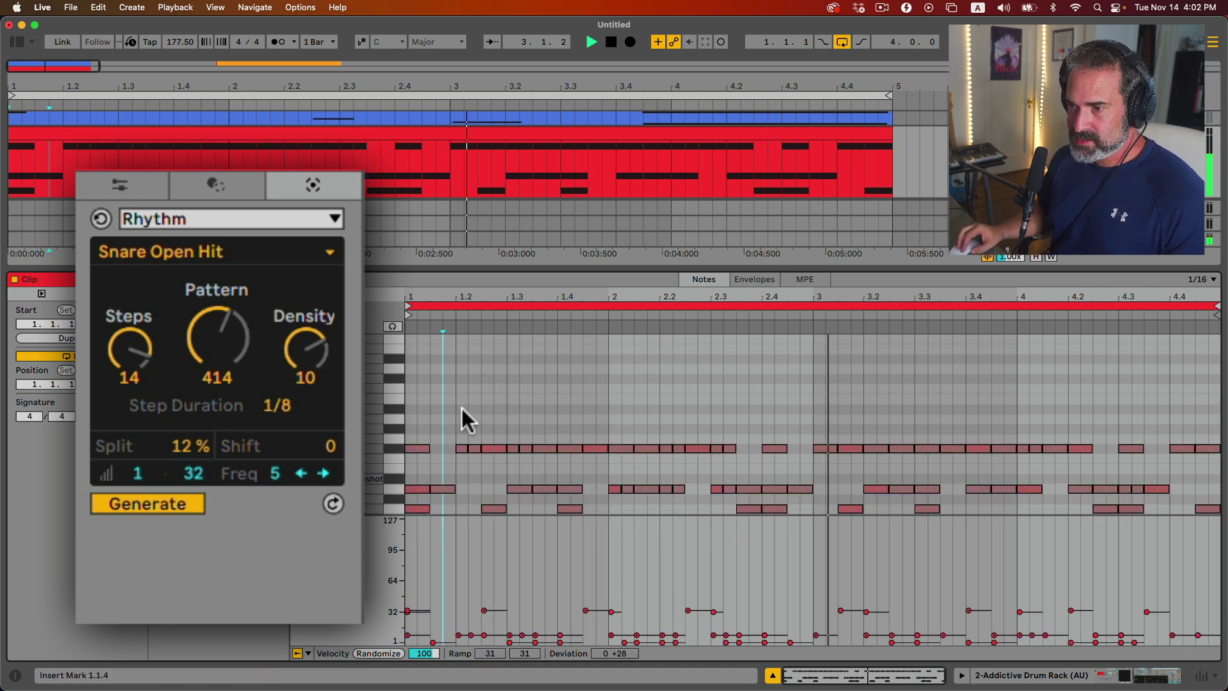
click(397, 408)
drag(235, 356, 235, 381)
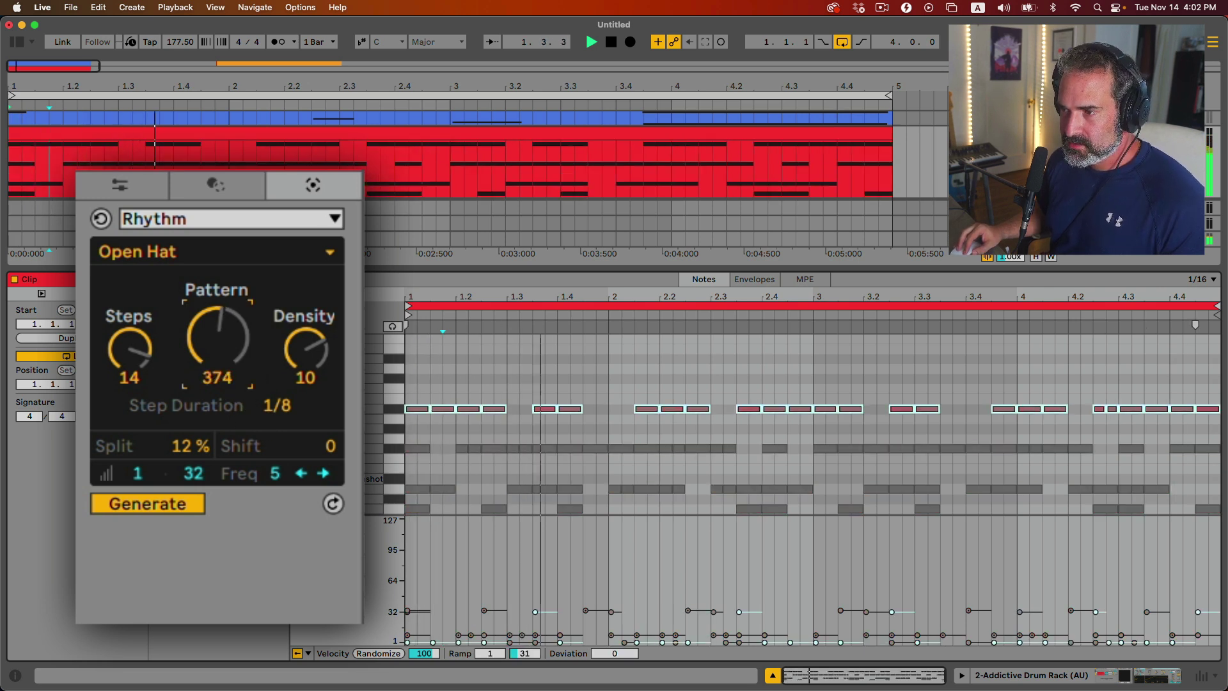
drag(309, 353, 310, 382)
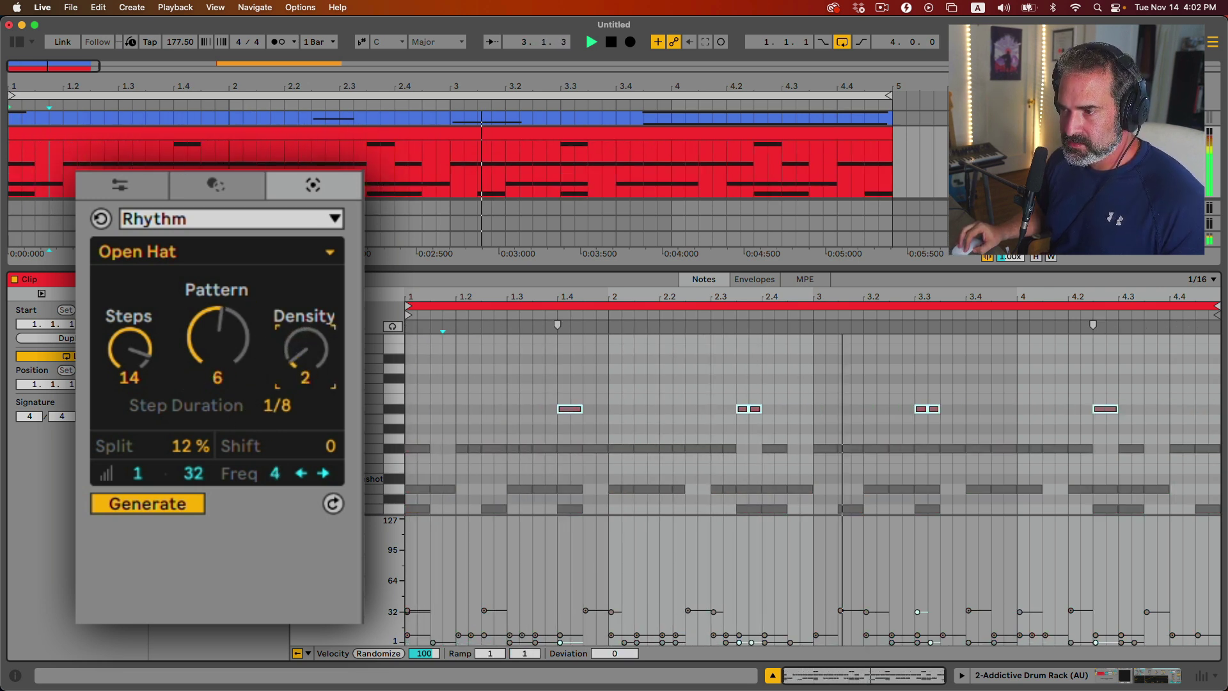
click(188, 426)
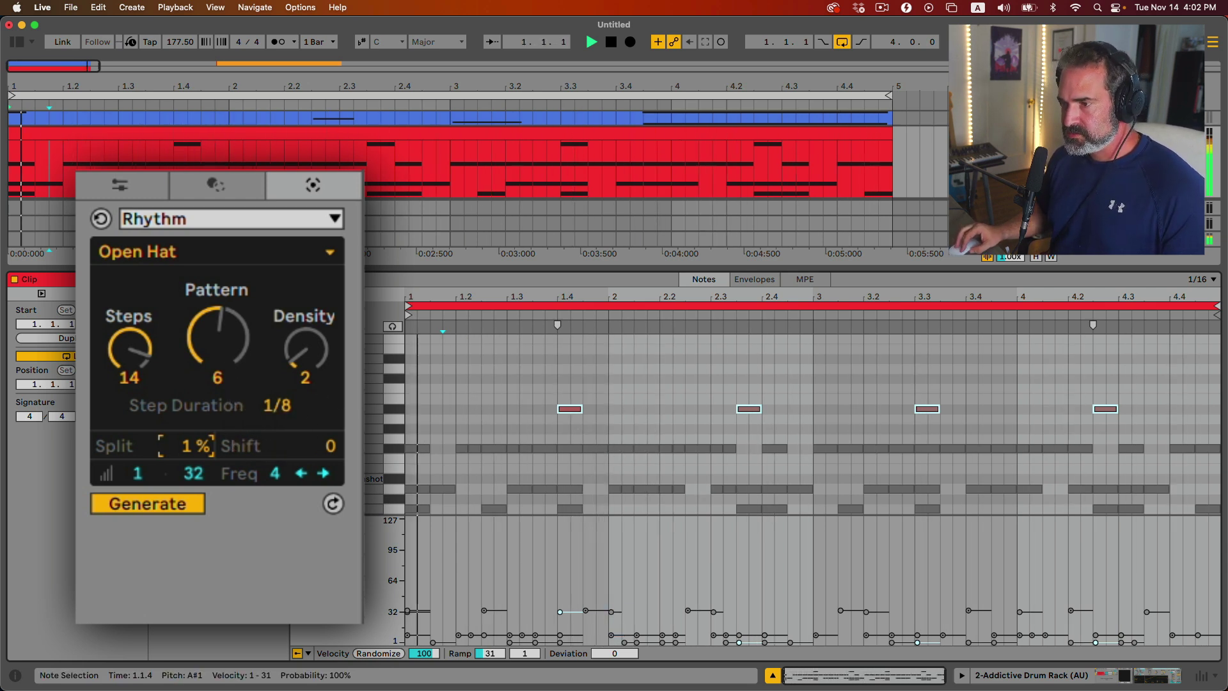
click(567, 447)
key(Delete)
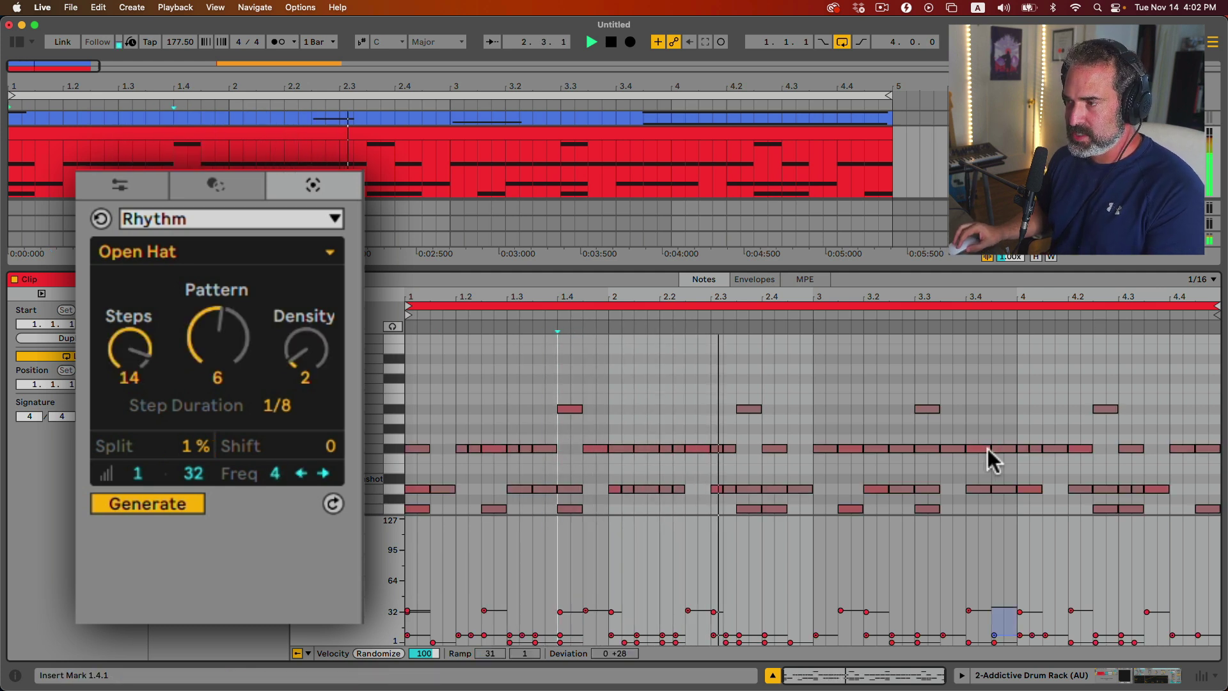
click(926, 458)
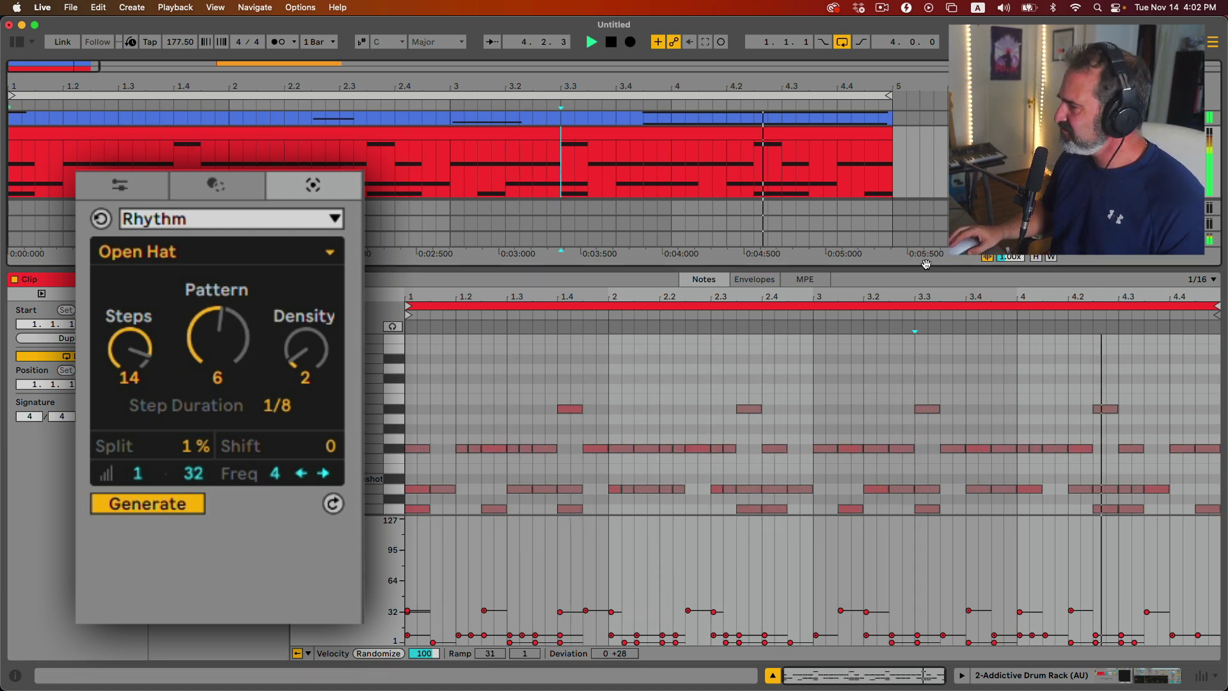
key(space)
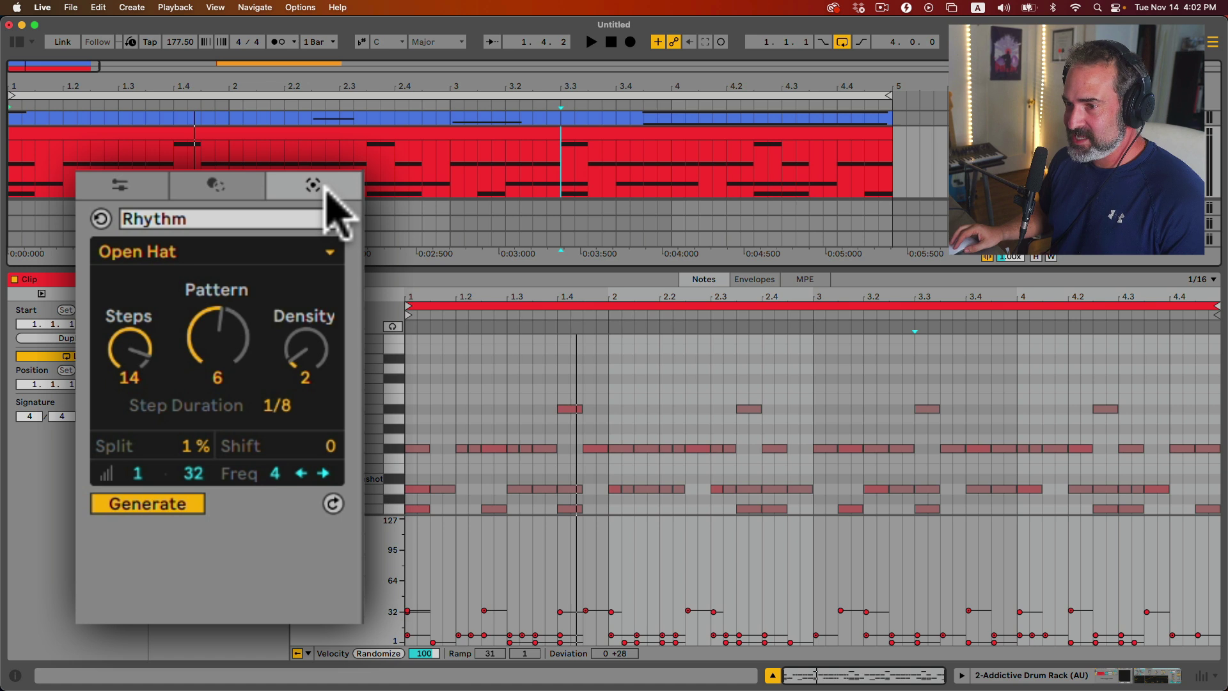
- Apply Time Warp to the notes from 4.3 to the clip end at ×3.57
click(220, 182)
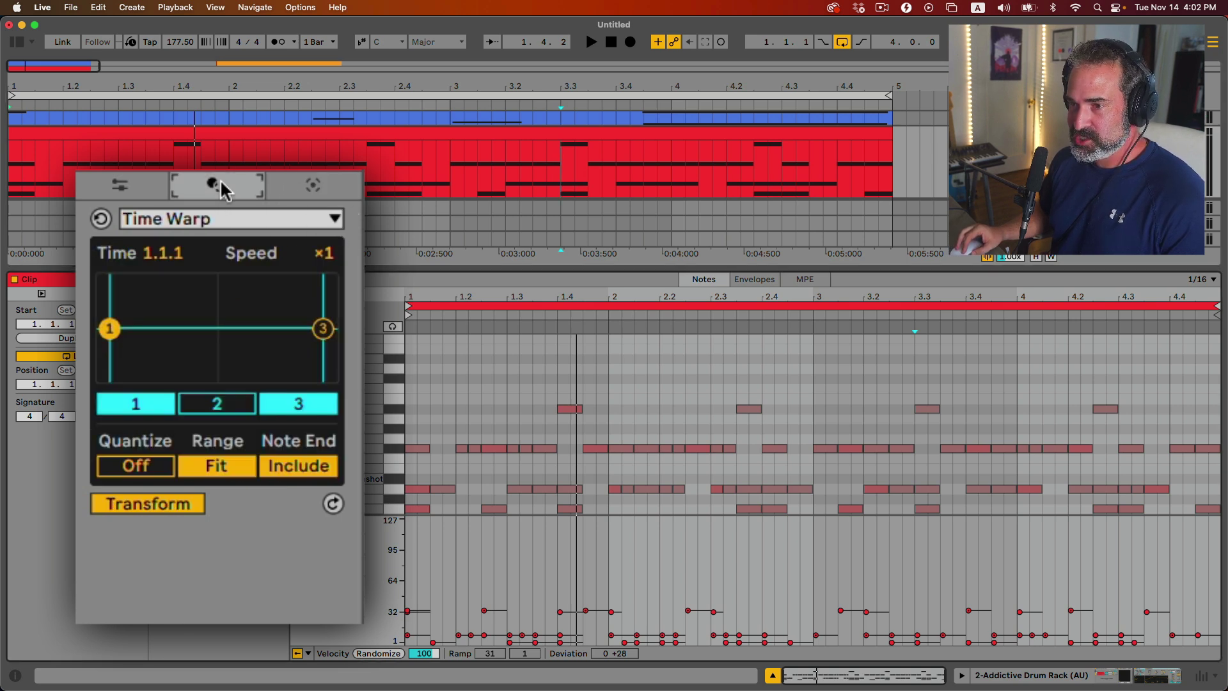
click(185, 221)
click(192, 221)
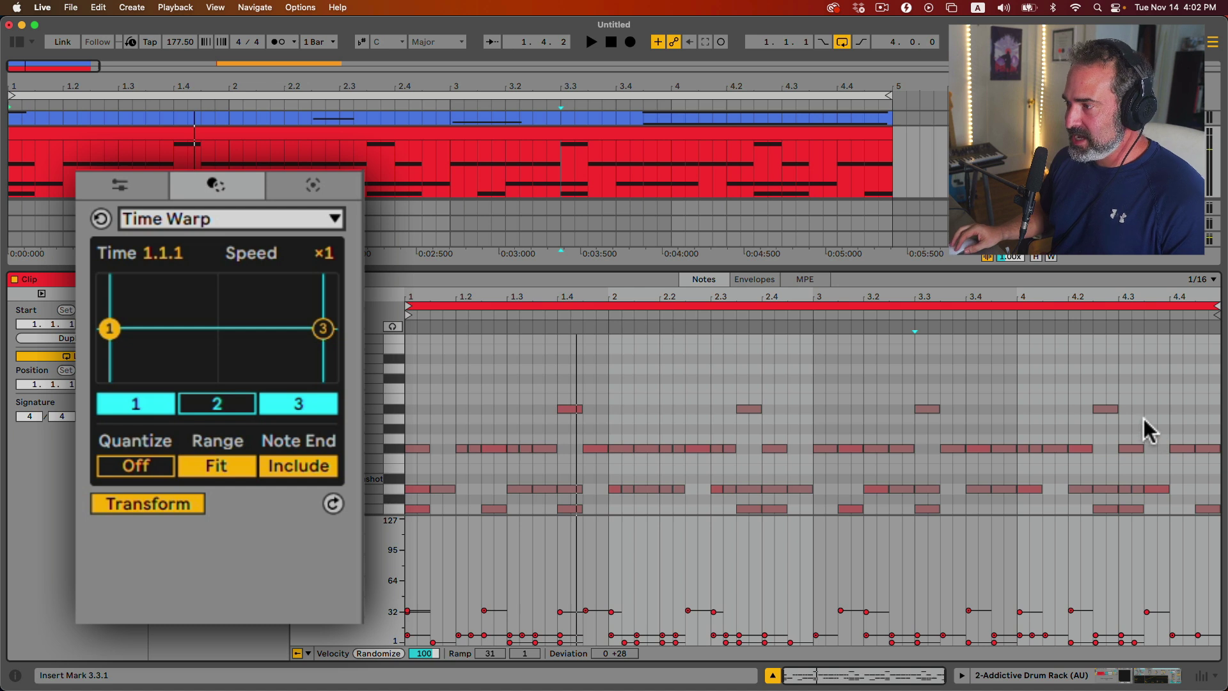
drag(1134, 417, 1206, 521)
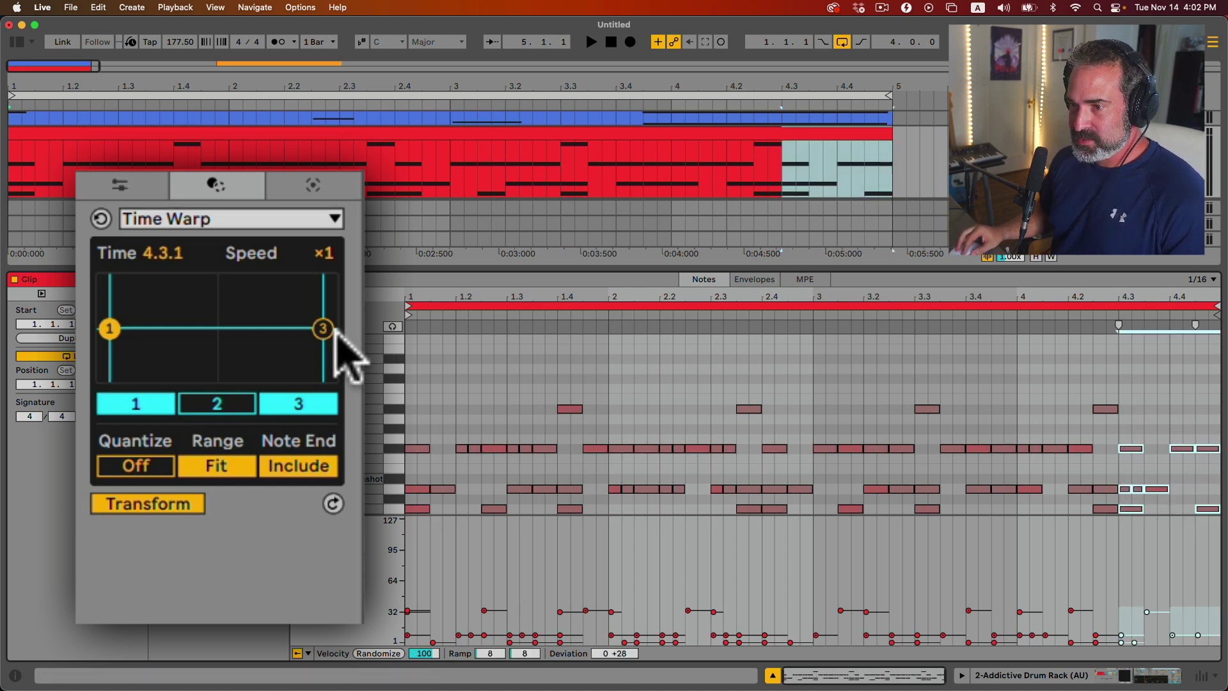
mouse_move(329, 327)
mouse_down()
mouse_move(327, 285)
mouse_move(334, 296)
mouse_move(323, 293)
mouse_up()
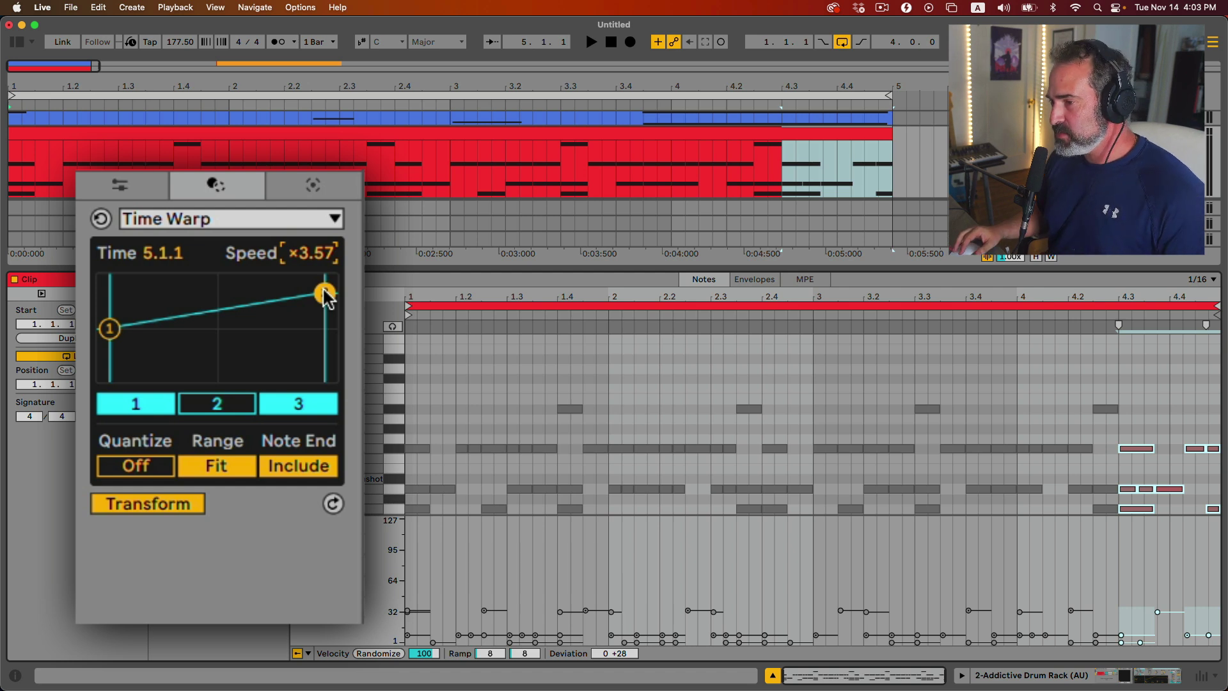
key(space)
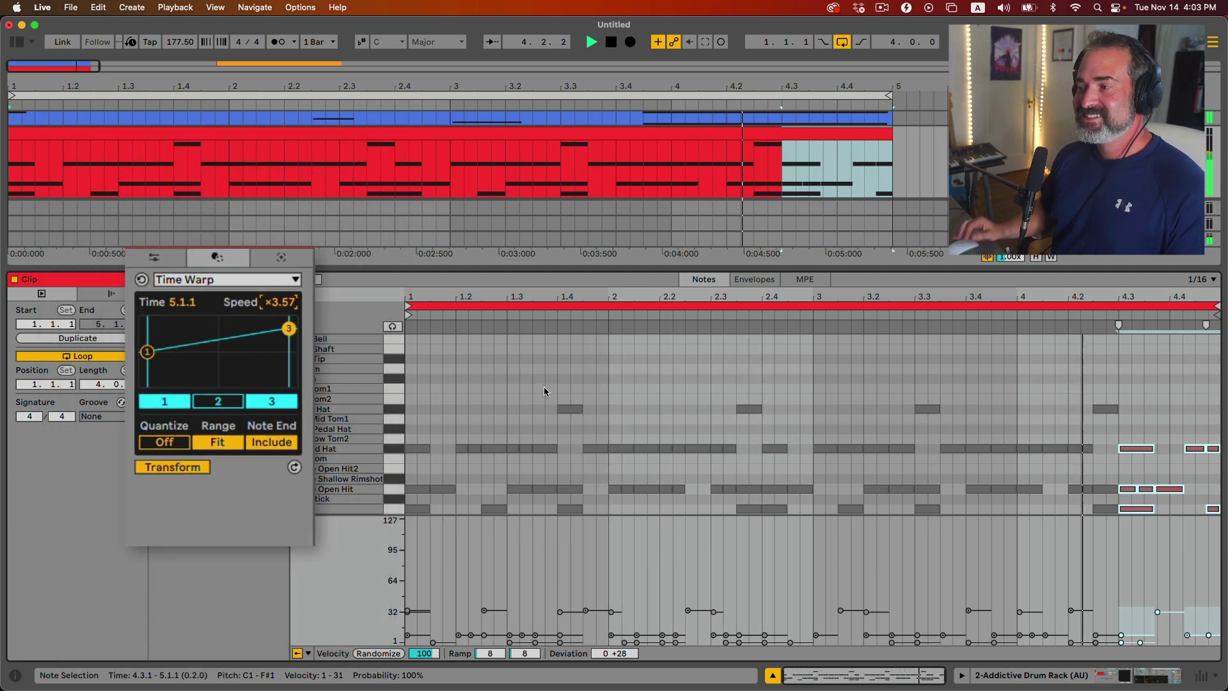
key(space)
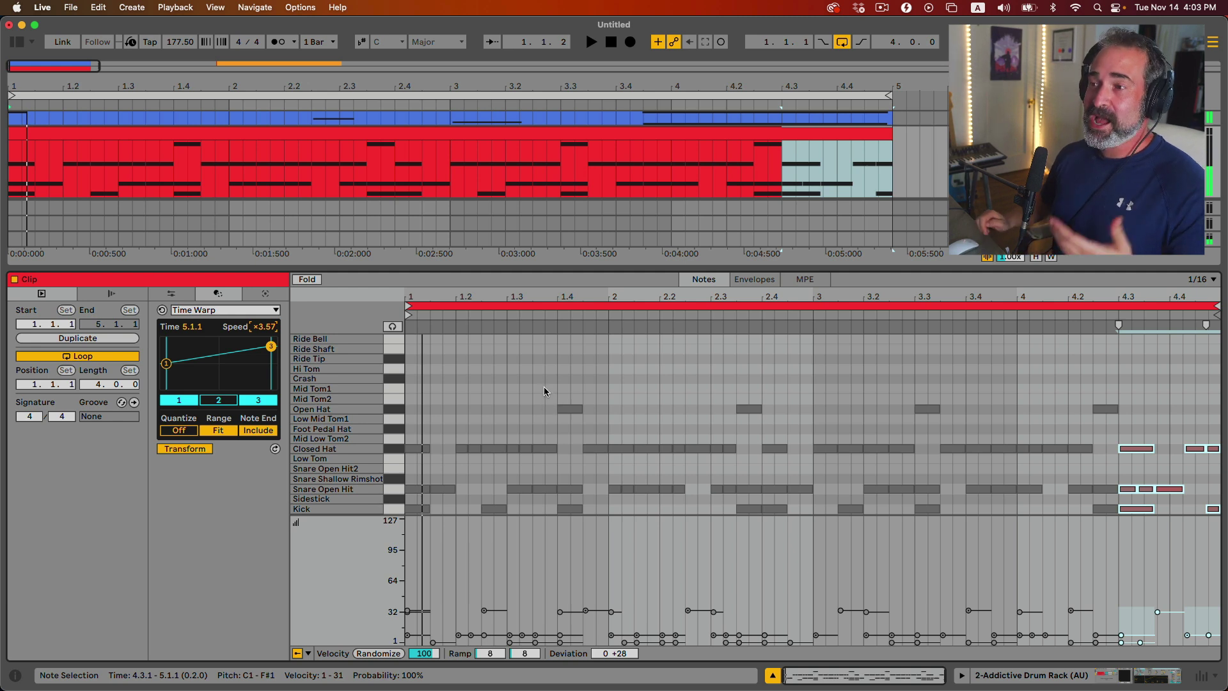